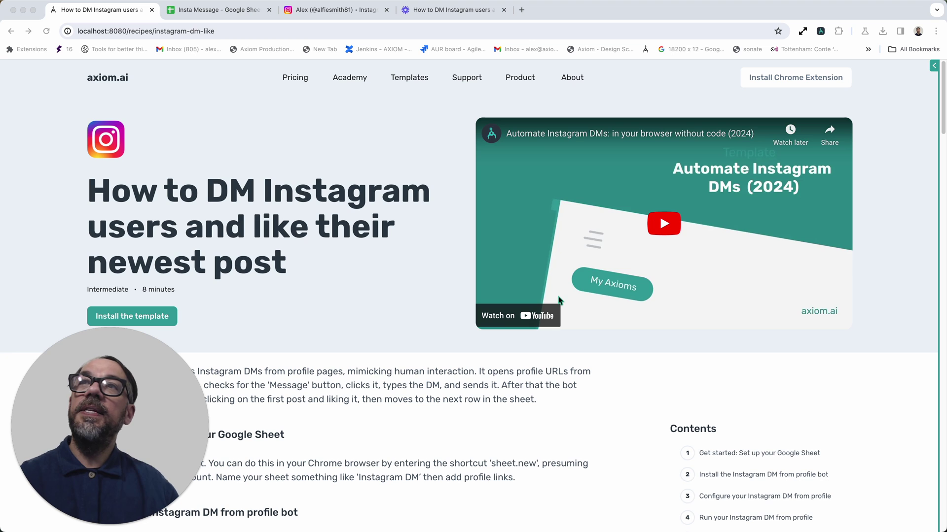
Step: Review the two Instagram profile links in the Insta Message sheet's column A, then go to the linked Instagram profile
{"action": "left_click", "coordinate": [198, 10]}
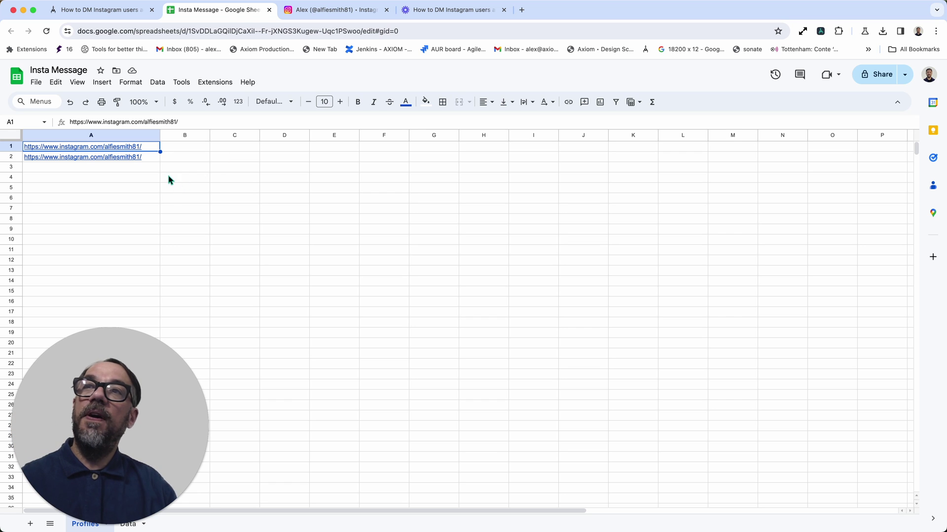
{"action": "mouse_move", "coordinate": [154, 165]}
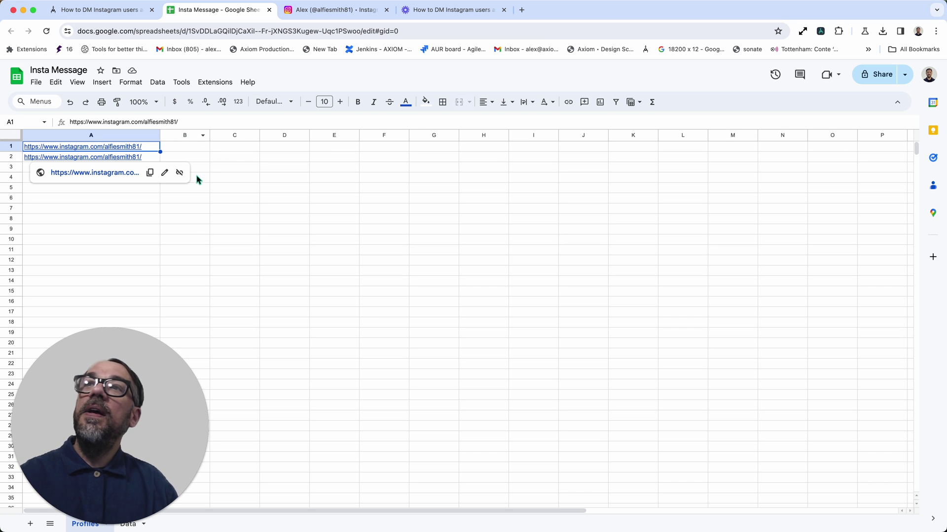
{"action": "left_click", "coordinate": [312, 10]}
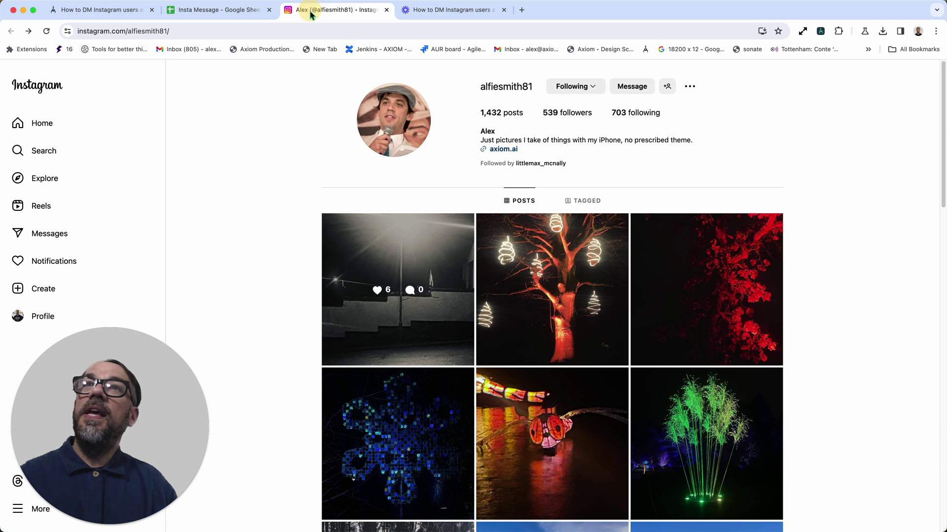
Step: Send a 'hello' direct message to the Instagram profile
{"action": "left_click", "coordinate": [638, 94]}
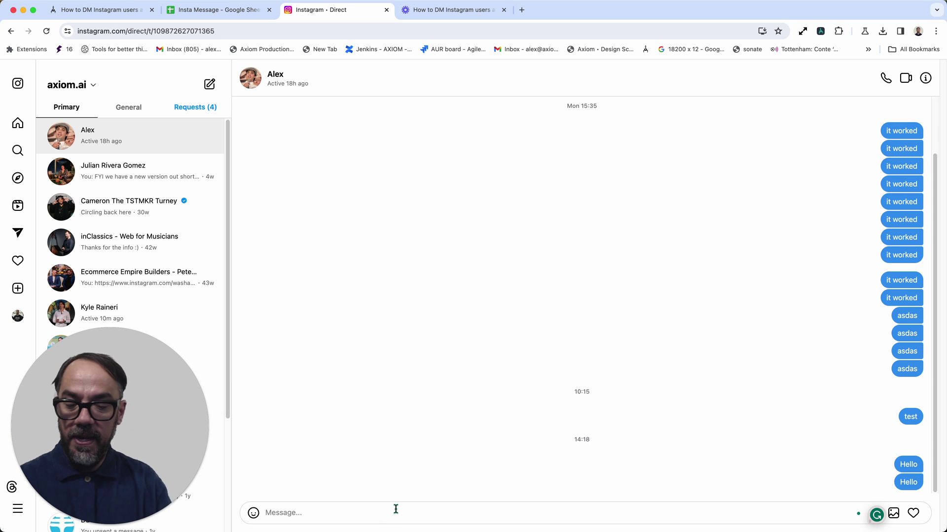
{"action": "type", "text": "hello"}
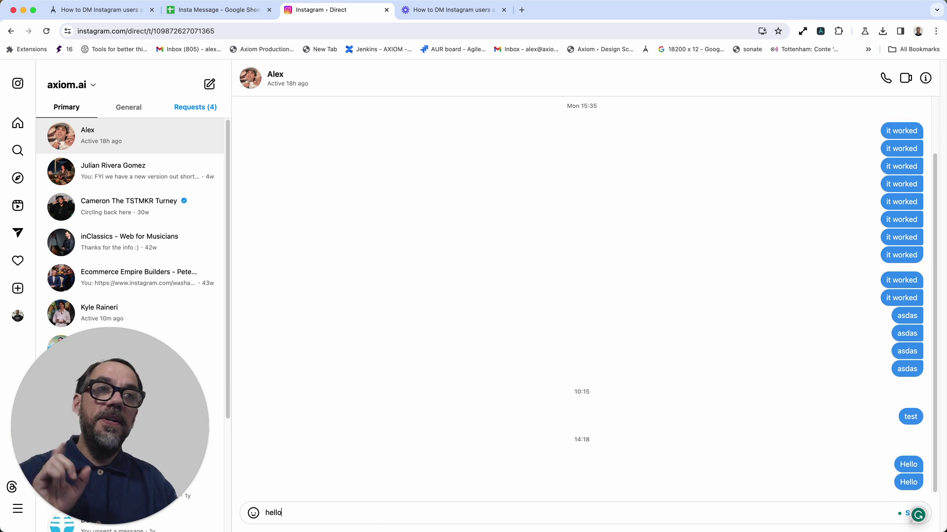
{"action": "key", "text": "Return"}
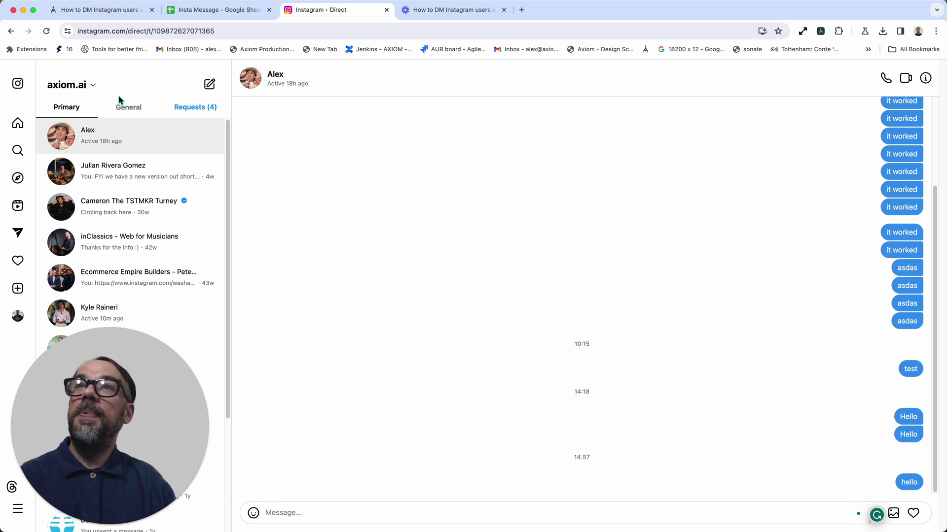
Step: Open the profile's newest post, then return to the Insta Message sheet
{"action": "left_click", "coordinate": [274, 76]}
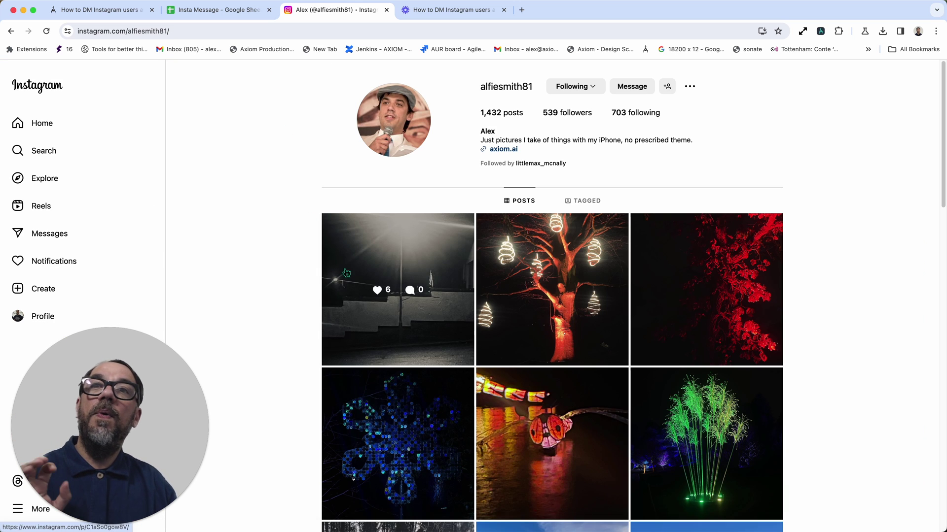
{"action": "left_click", "coordinate": [380, 268]}
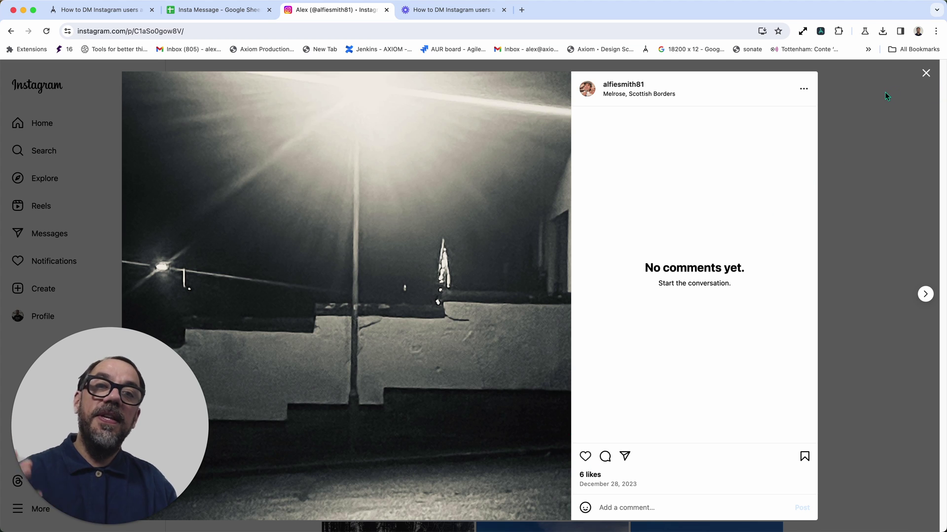
{"action": "left_click", "coordinate": [231, 14]}
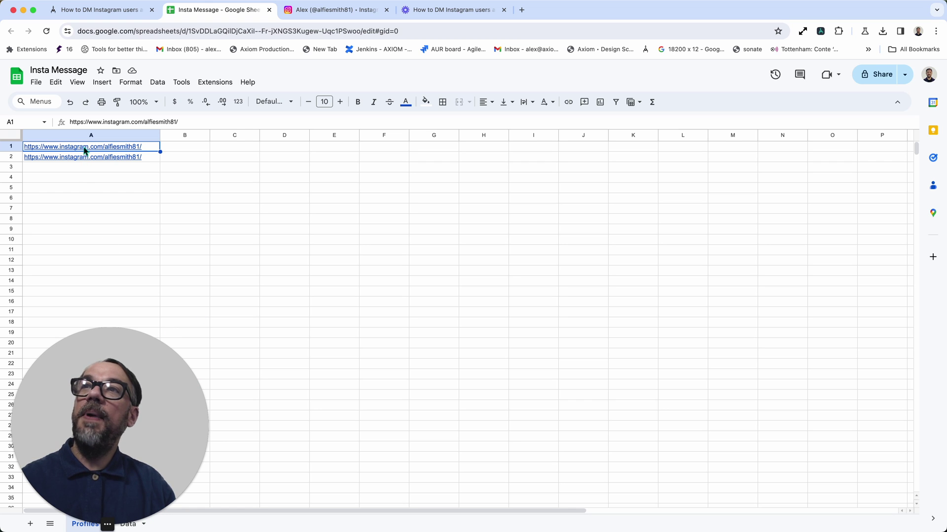
Step: Enter 'Hello' in B1 and 'Hi' in B2 beside the two profile links
{"action": "left_click", "coordinate": [67, 166]}
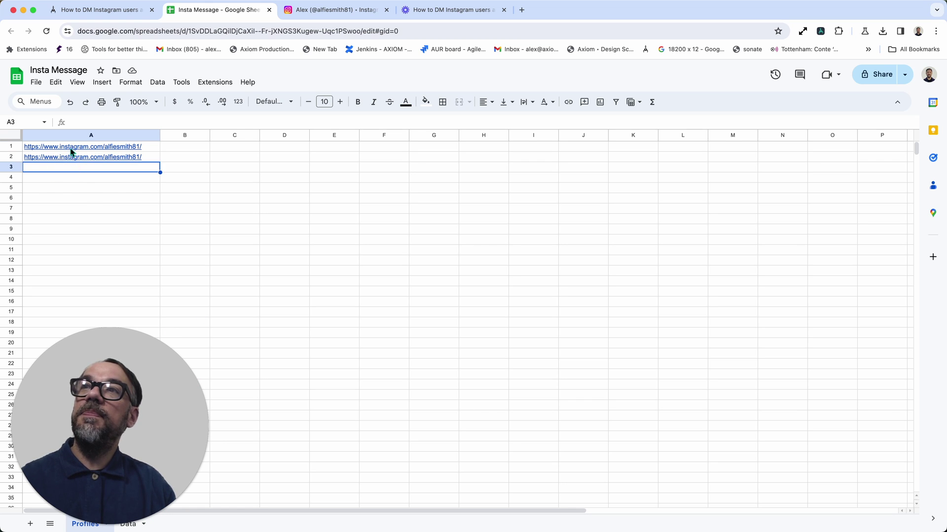
{"action": "left_click", "coordinate": [70, 152]}
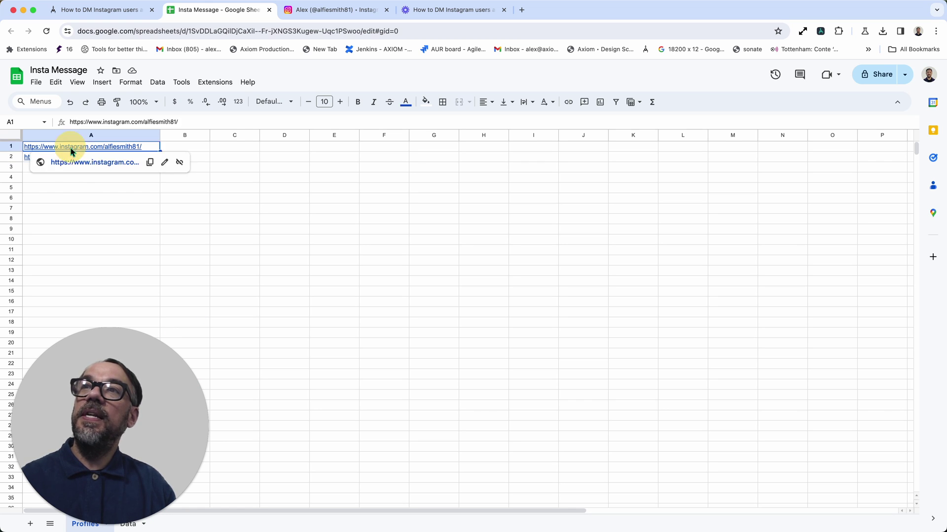
{"action": "left_click", "coordinate": [182, 146]}
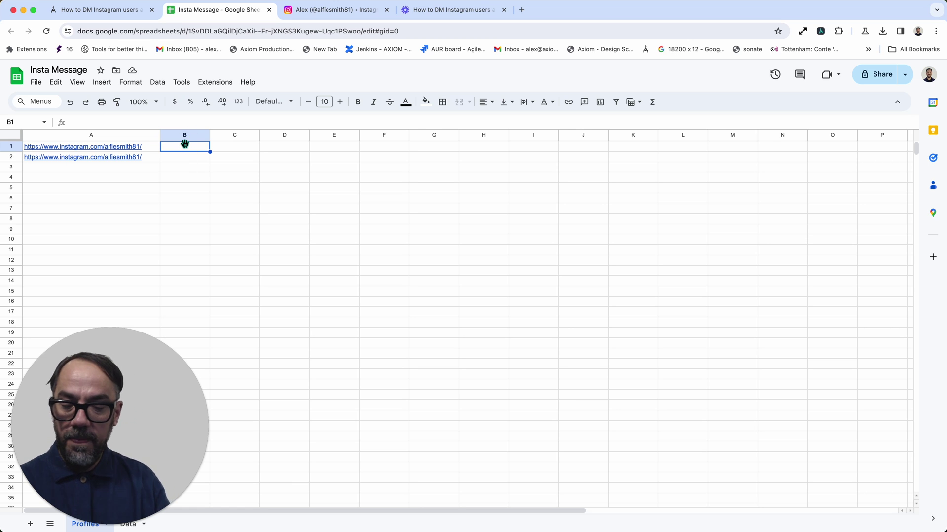
{"action": "type", "text": "Hello"}
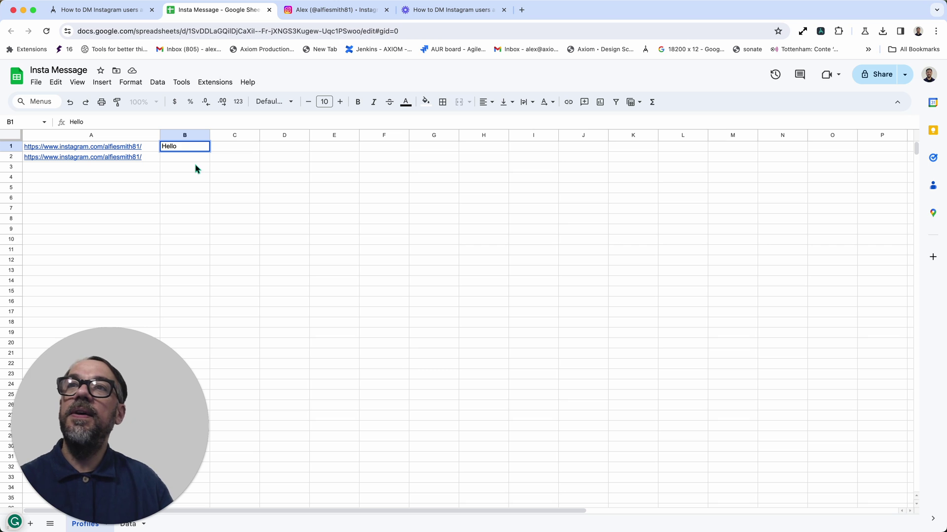
{"action": "left_click", "coordinate": [191, 158]}
{"action": "type", "text": "Hi"}
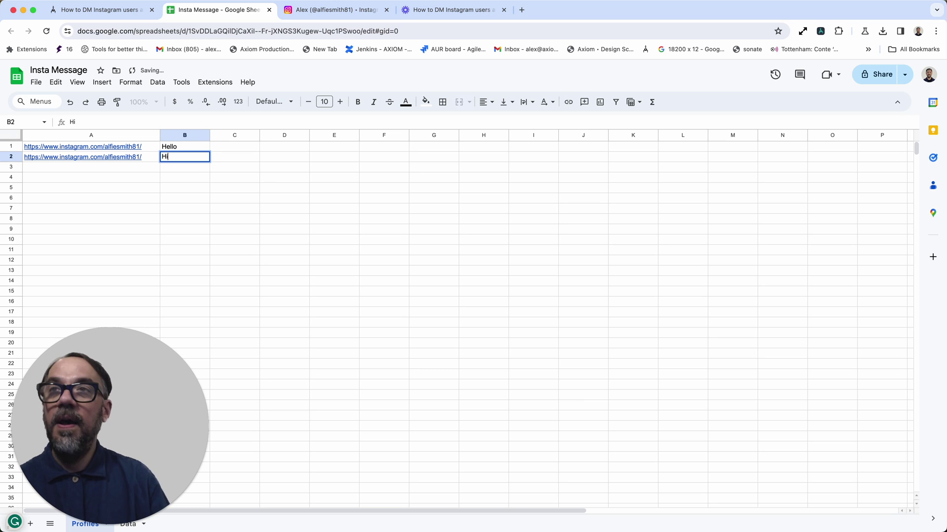
{"action": "left_click", "coordinate": [307, 220]}
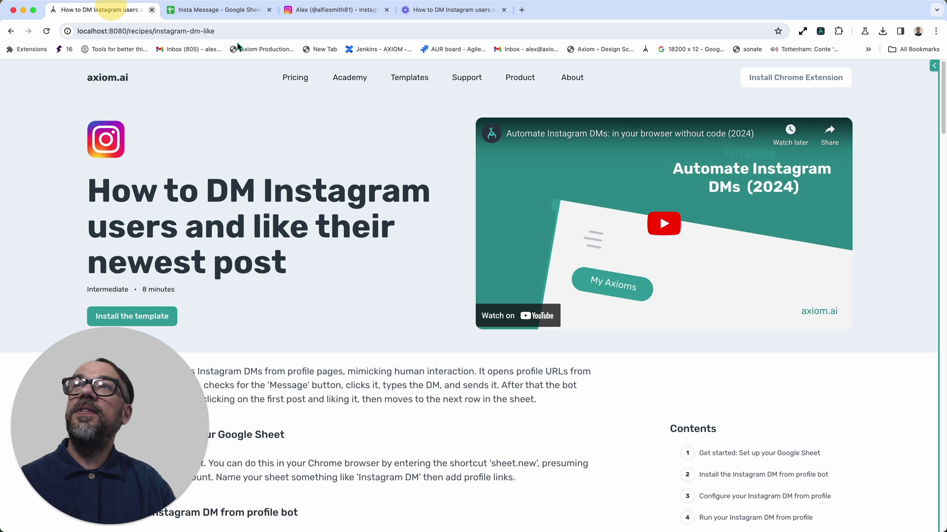
Step: Browse the Axiom.ai templates gallery and reopen the 'How to DM Instagram users and like their newest post' template
{"action": "left_click", "coordinate": [117, 10]}
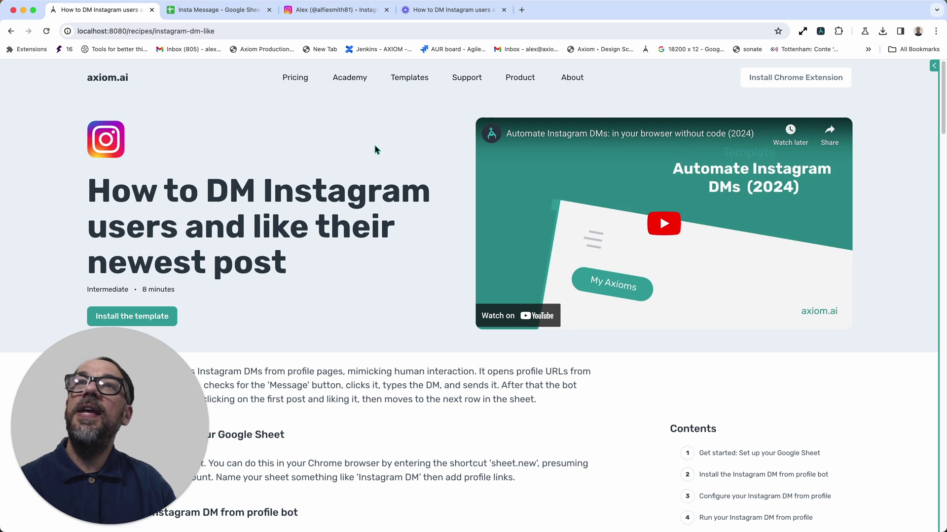
{"action": "left_click", "coordinate": [408, 76]}
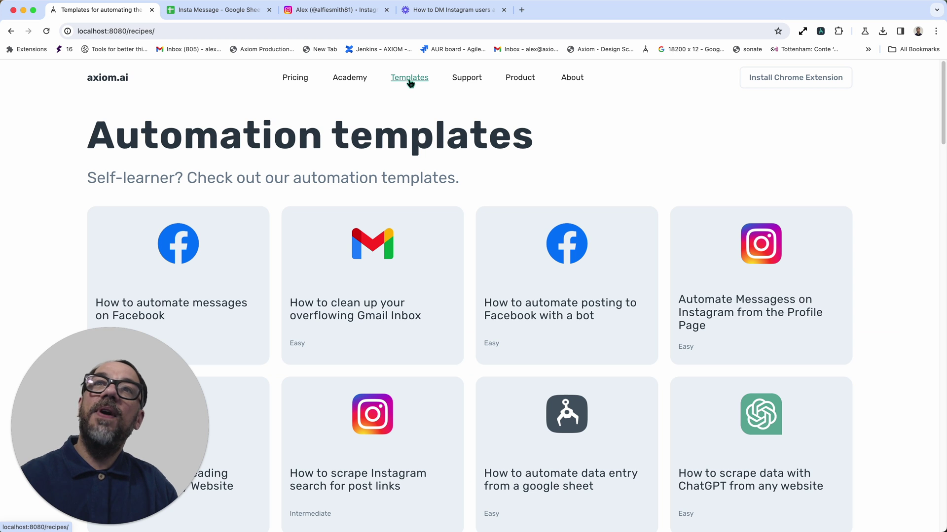
{"action": "scroll", "coordinate": [433, 302], "scroll_direction": "down", "scroll_amount": 4}
{"action": "scroll", "coordinate": [434, 305], "scroll_direction": "down", "scroll_amount": 3}
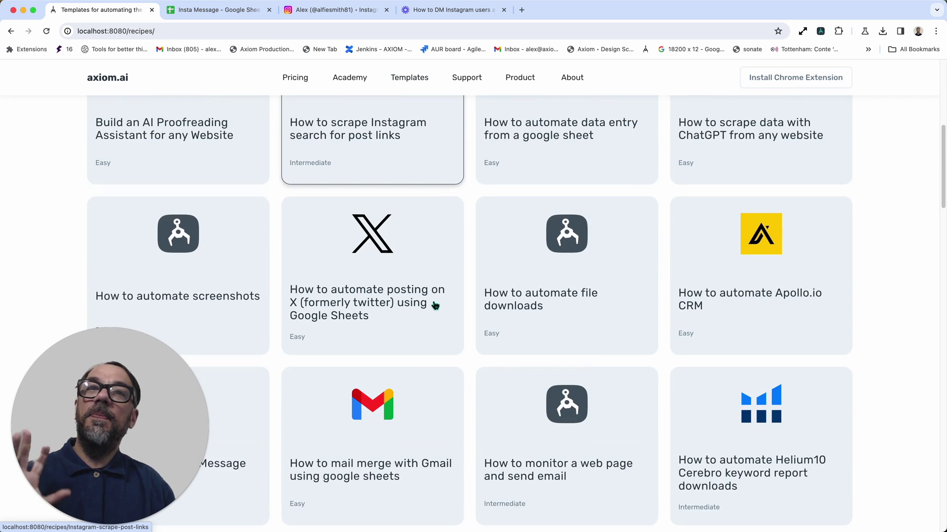
{"action": "scroll", "coordinate": [433, 302], "scroll_direction": "down", "scroll_amount": 5}
{"action": "left_click", "coordinate": [430, 88]}
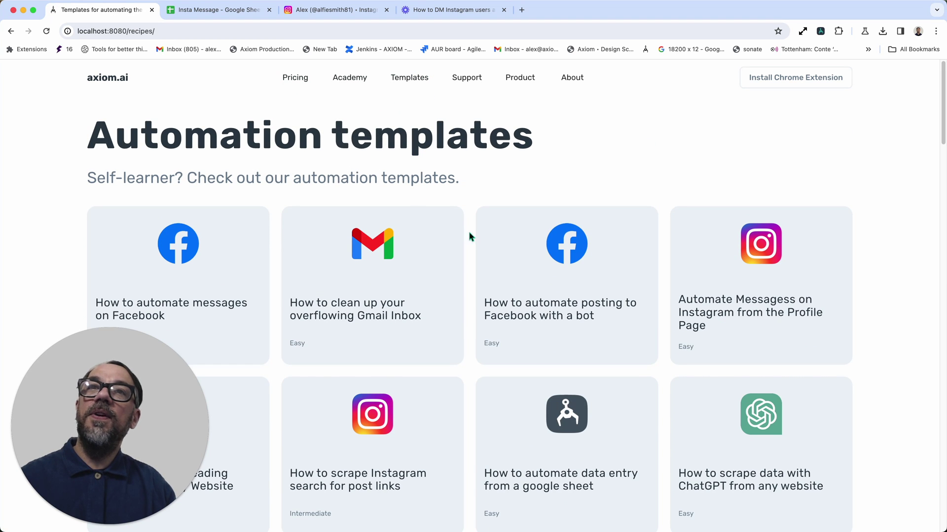
{"action": "scroll", "coordinate": [462, 328], "scroll_direction": "down", "scroll_amount": 9}
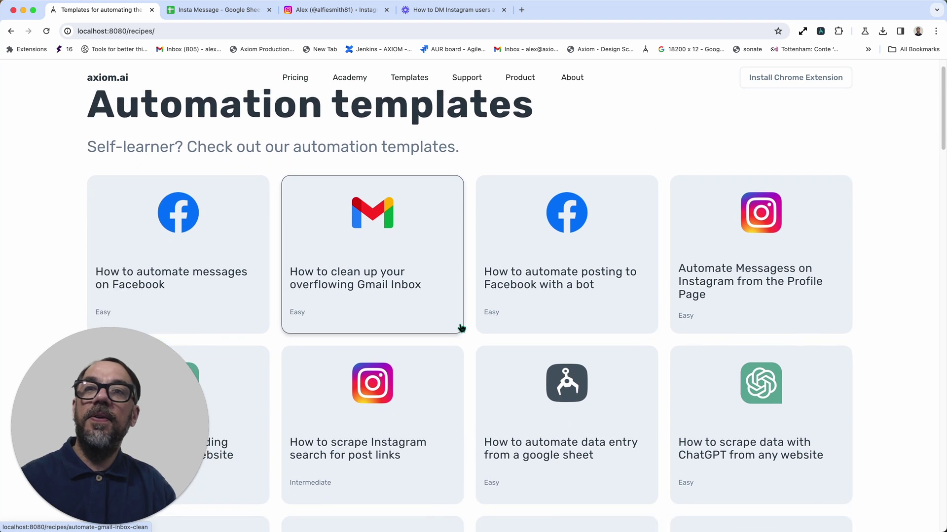
{"action": "scroll", "coordinate": [464, 328], "scroll_direction": "down", "scroll_amount": 6}
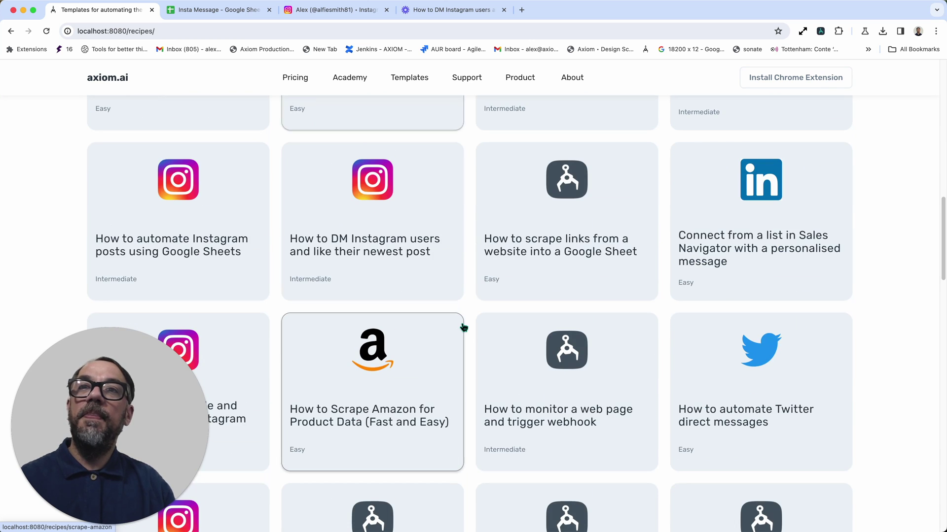
{"action": "left_click", "coordinate": [460, 294]}
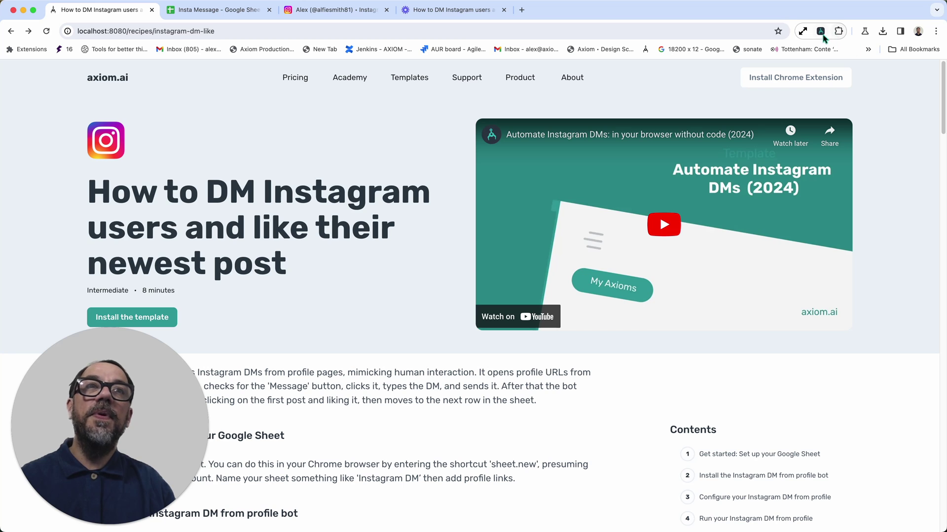
Step: Start a new automation from the Social Media templates and open the Instagram Message and like bot's steps
{"action": "left_click", "coordinate": [820, 31]}
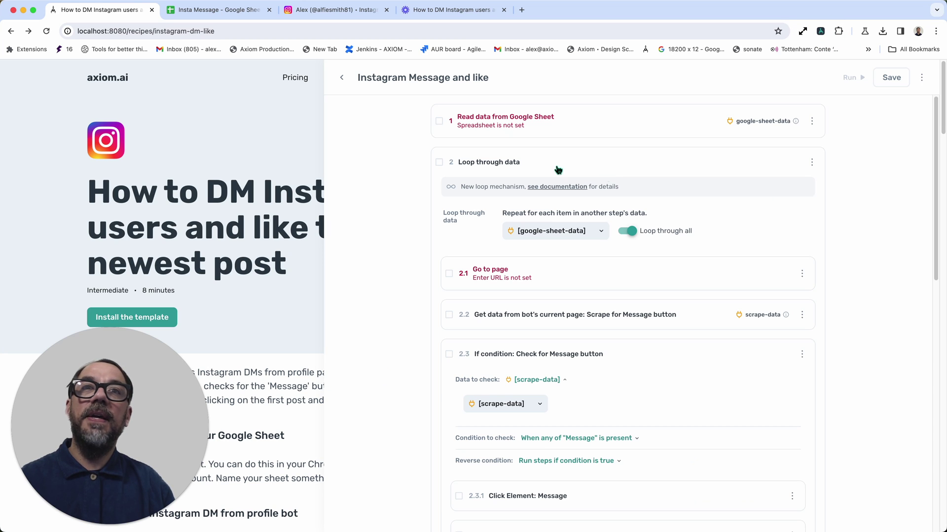
{"action": "left_click", "coordinate": [344, 79]}
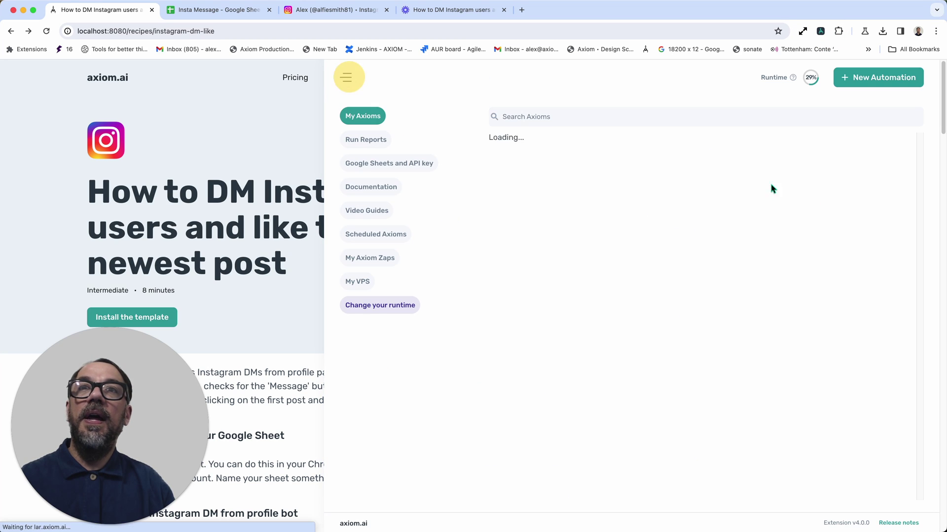
{"action": "left_click", "coordinate": [873, 76]}
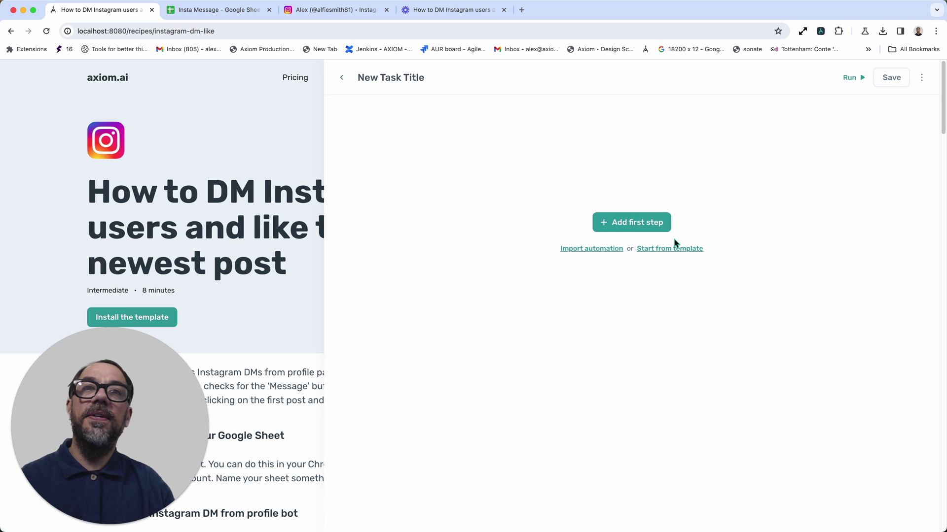
{"action": "left_click", "coordinate": [674, 248]}
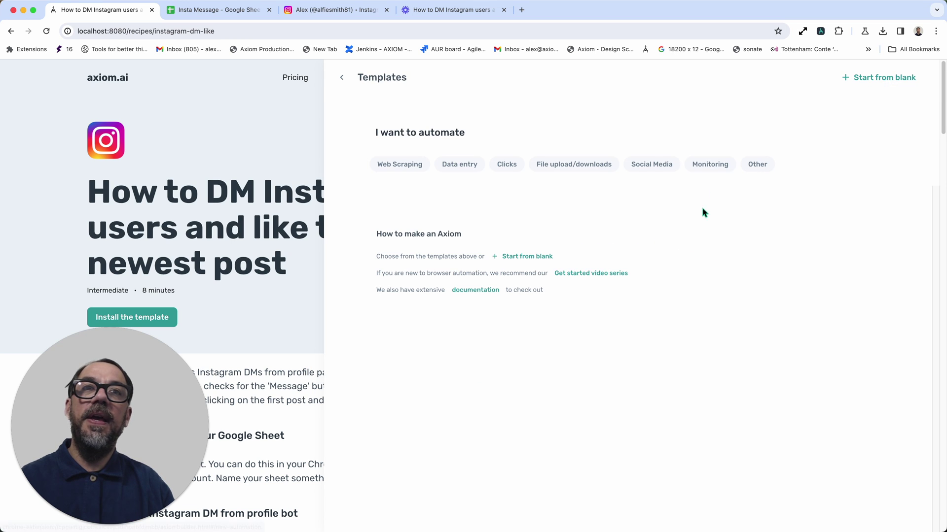
{"action": "left_click", "coordinate": [646, 170]}
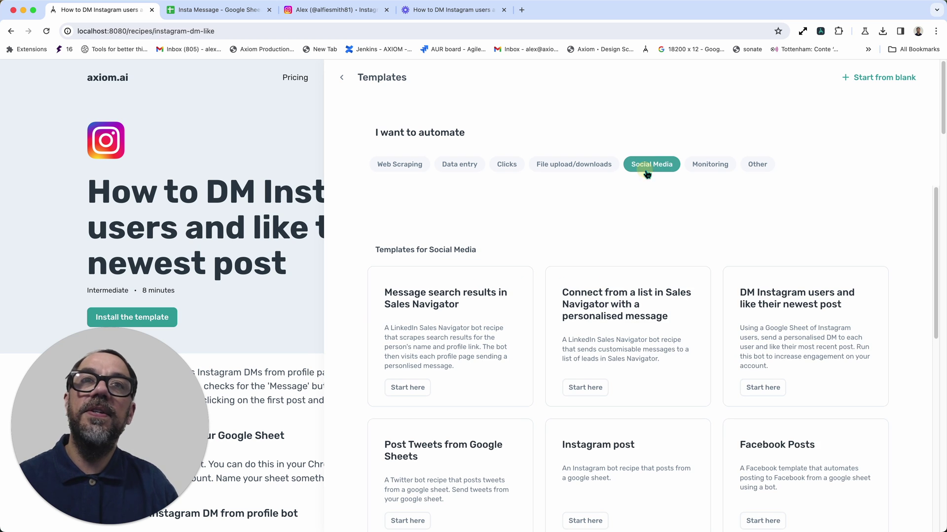
{"action": "scroll", "coordinate": [676, 297], "scroll_direction": "down", "scroll_amount": 3}
{"action": "scroll", "coordinate": [675, 298], "scroll_direction": "up", "scroll_amount": 3}
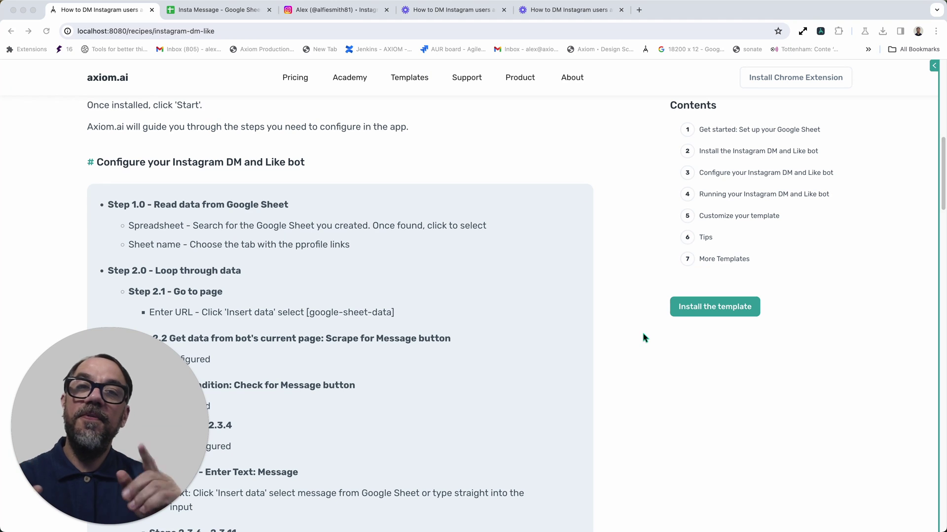
{"action": "left_click", "coordinate": [934, 66]}
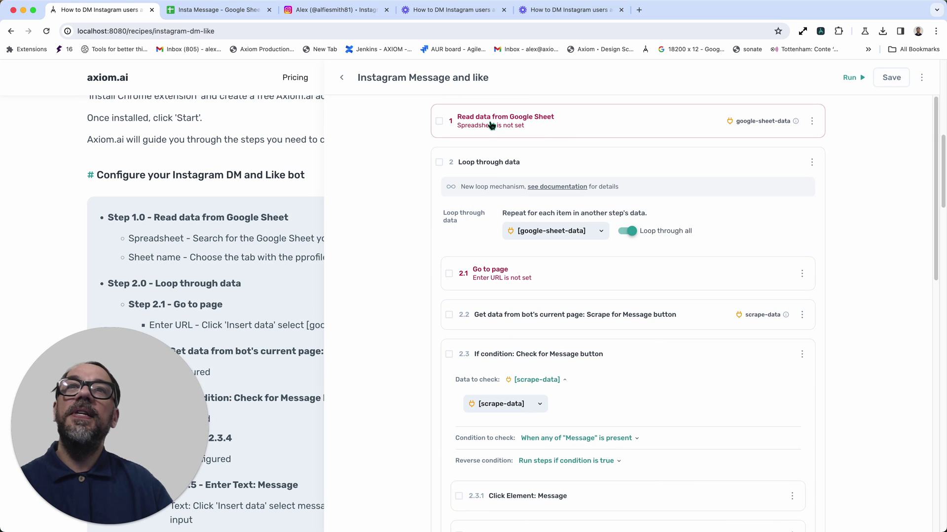
Step: Point the Read data from Google Sheet step at the Insta Message spreadsheet's Profiles sheet
{"action": "left_click", "coordinate": [236, 11]}
{"action": "left_click", "coordinate": [820, 31]}
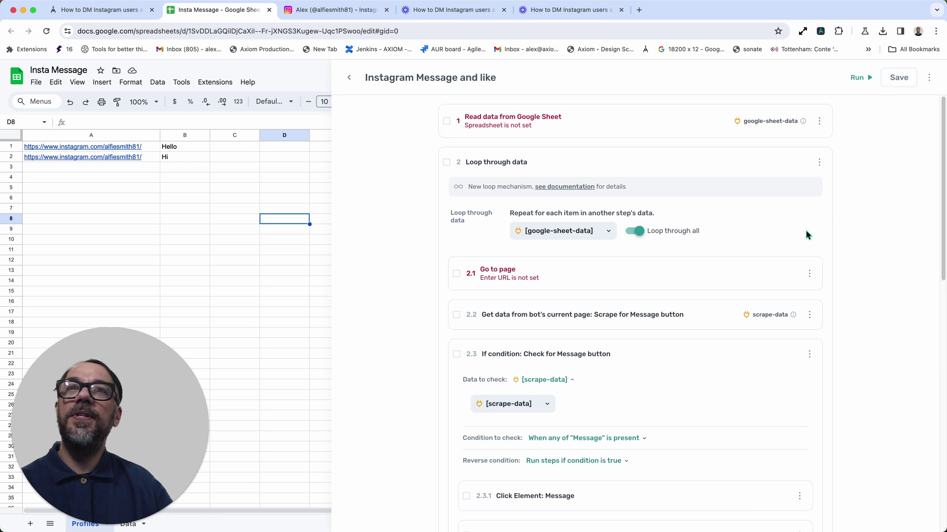
{"action": "left_click", "coordinate": [643, 120]}
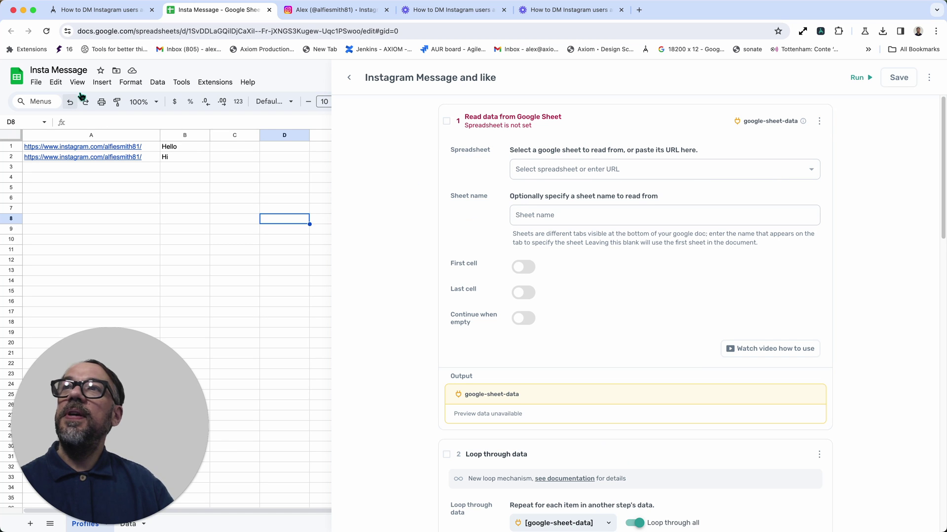
{"action": "left_click", "coordinate": [653, 173]}
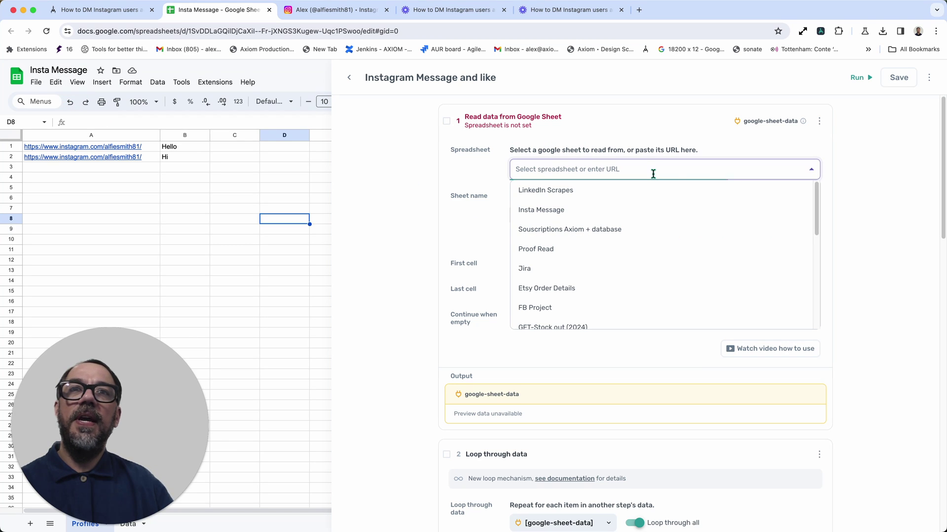
{"action": "left_click", "coordinate": [571, 218]}
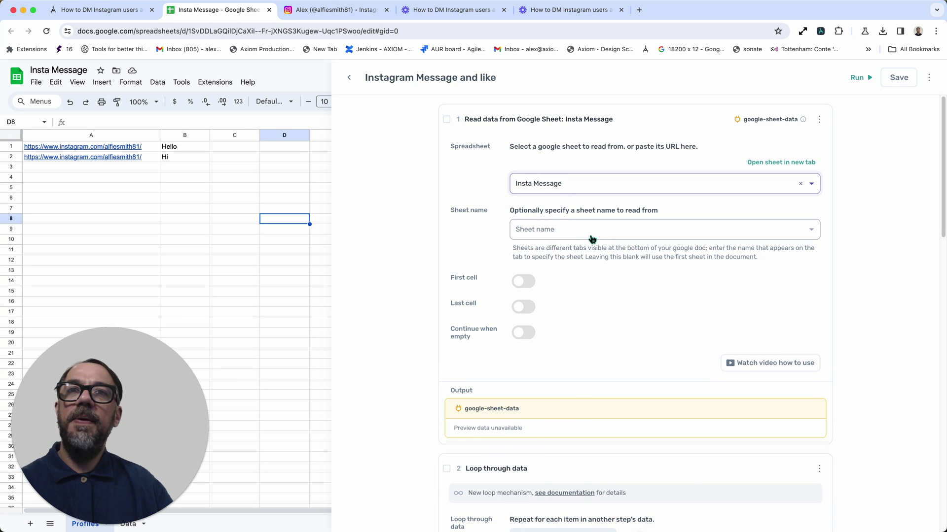
{"action": "left_click", "coordinate": [592, 239]}
{"action": "left_click", "coordinate": [591, 238]}
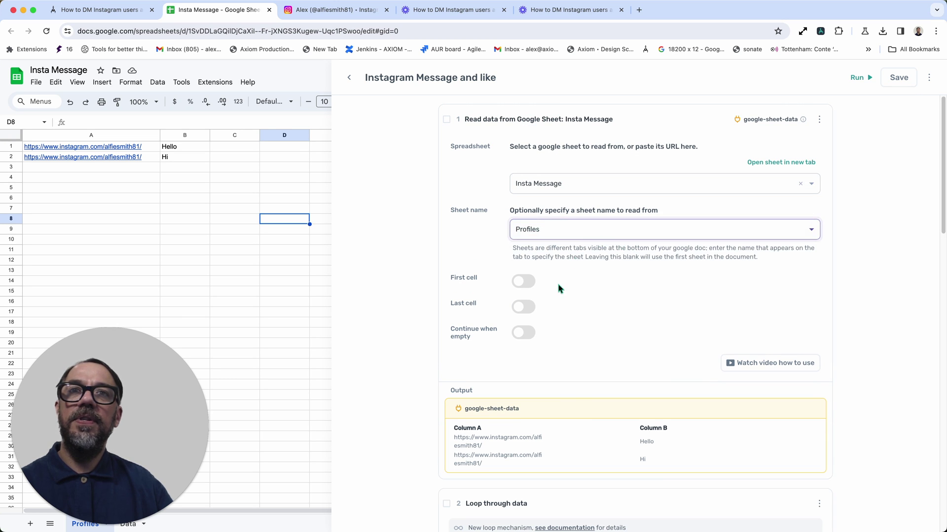
{"action": "scroll", "coordinate": [606, 325], "scroll_direction": "down", "scroll_amount": 3}
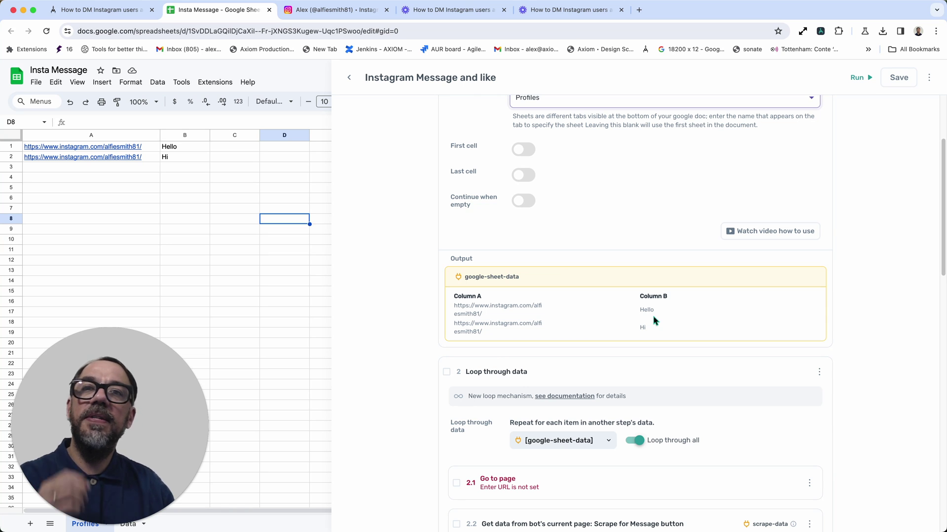
{"action": "scroll", "coordinate": [653, 328], "scroll_direction": "down", "scroll_amount": 6}
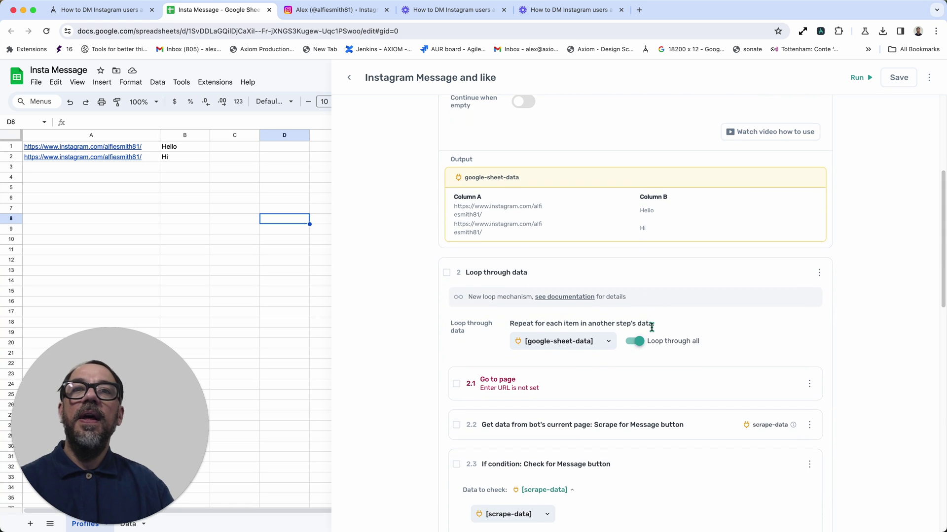
Step: Expand the loop's Go to page step and start editing its empty URL field
{"action": "scroll", "coordinate": [657, 328], "scroll_direction": "up", "scroll_amount": 3}
{"action": "scroll", "coordinate": [641, 222], "scroll_direction": "up", "scroll_amount": 2}
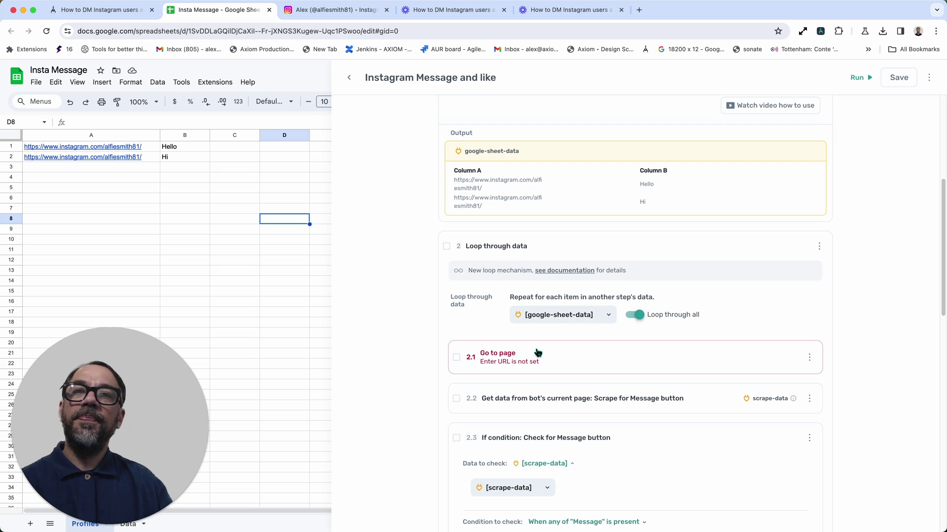
{"action": "scroll", "coordinate": [537, 355], "scroll_direction": "down", "scroll_amount": 1}
{"action": "scroll", "coordinate": [636, 362], "scroll_direction": "down", "scroll_amount": 2}
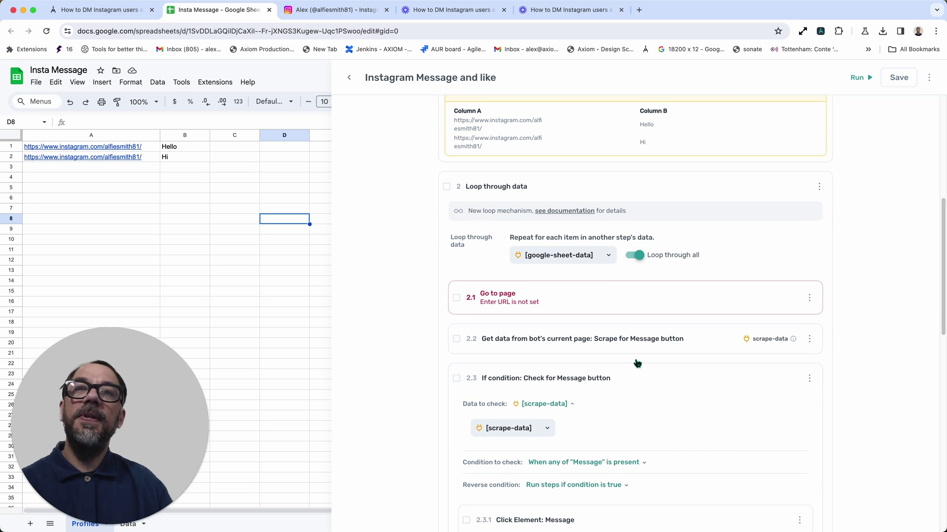
{"action": "left_click", "coordinate": [645, 302]}
{"action": "scroll", "coordinate": [645, 302], "scroll_direction": "down", "scroll_amount": 5}
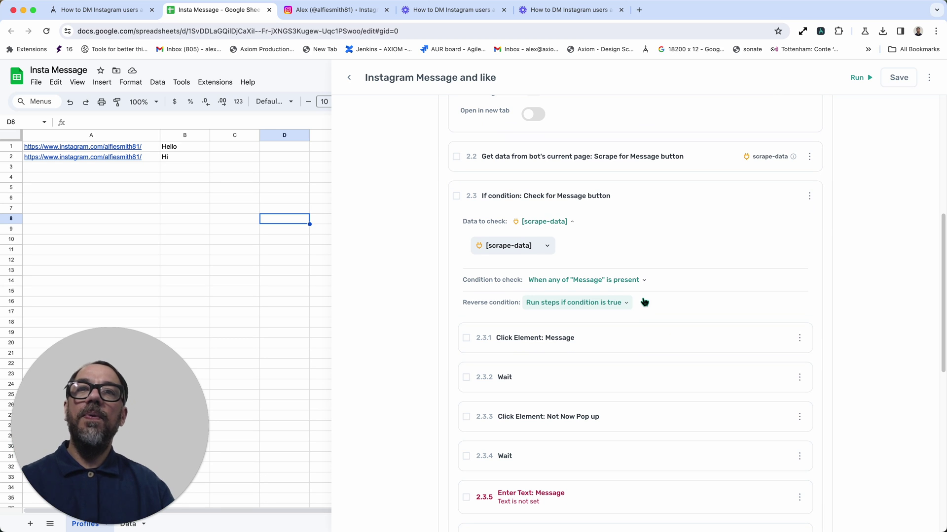
{"action": "scroll", "coordinate": [661, 302], "scroll_direction": "up", "scroll_amount": 3}
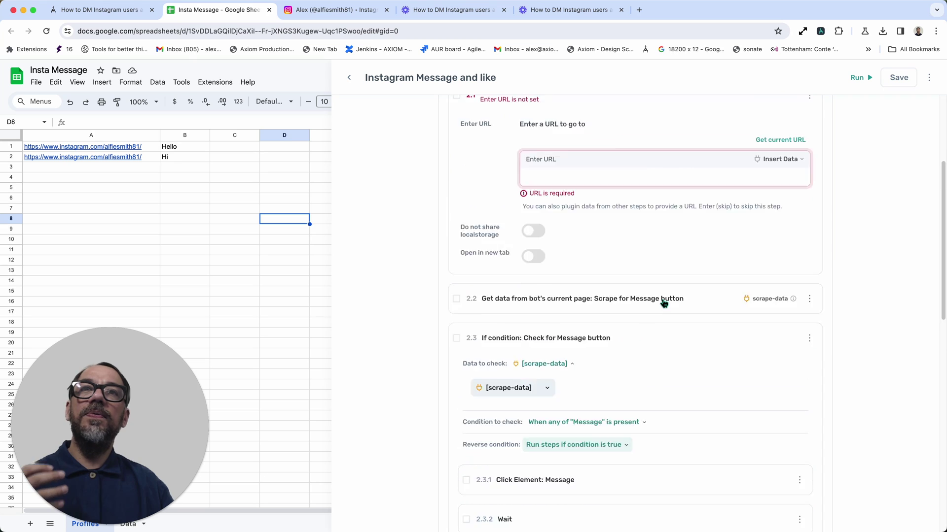
{"action": "scroll", "coordinate": [664, 303], "scroll_direction": "up", "scroll_amount": 2}
{"action": "left_click", "coordinate": [668, 278]}
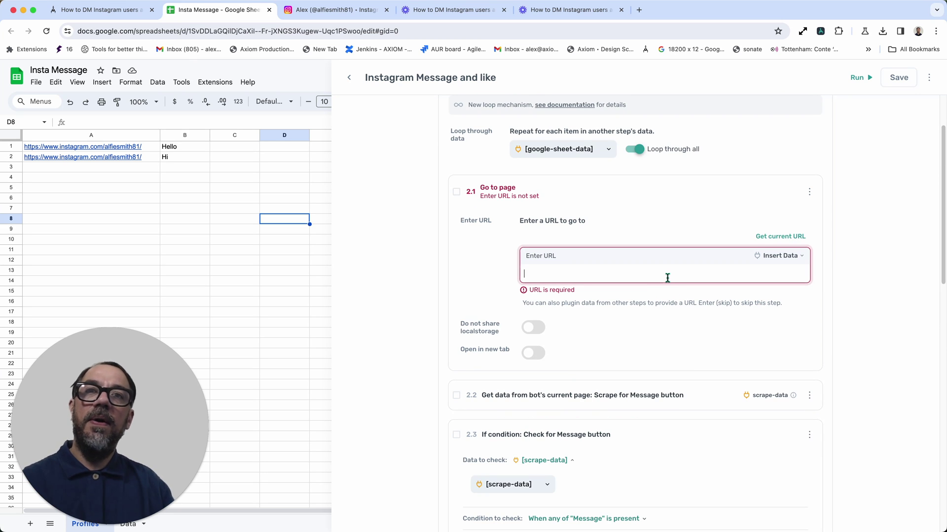
{"action": "left_click", "coordinate": [784, 263]}
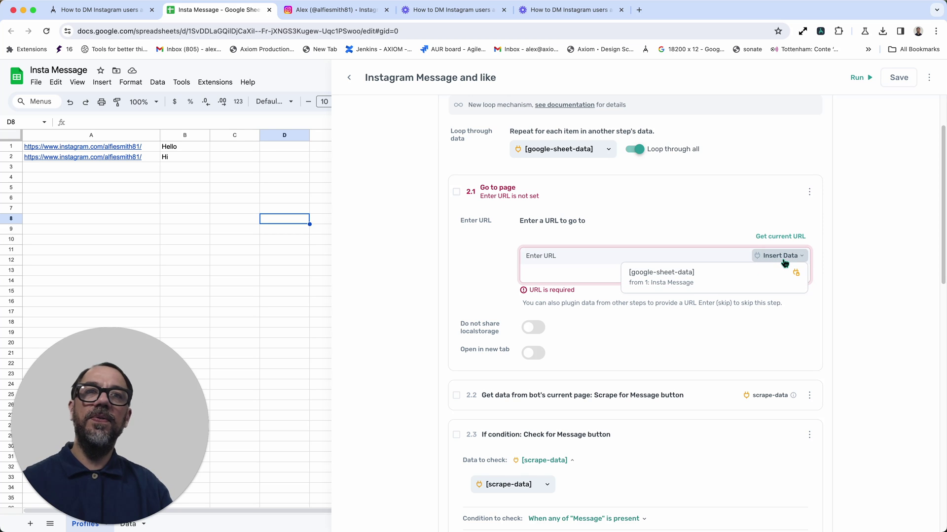
Step: Fill the Go to page URL with Column A of google-sheet-data, then collapse the step
{"action": "left_click", "coordinate": [753, 274]}
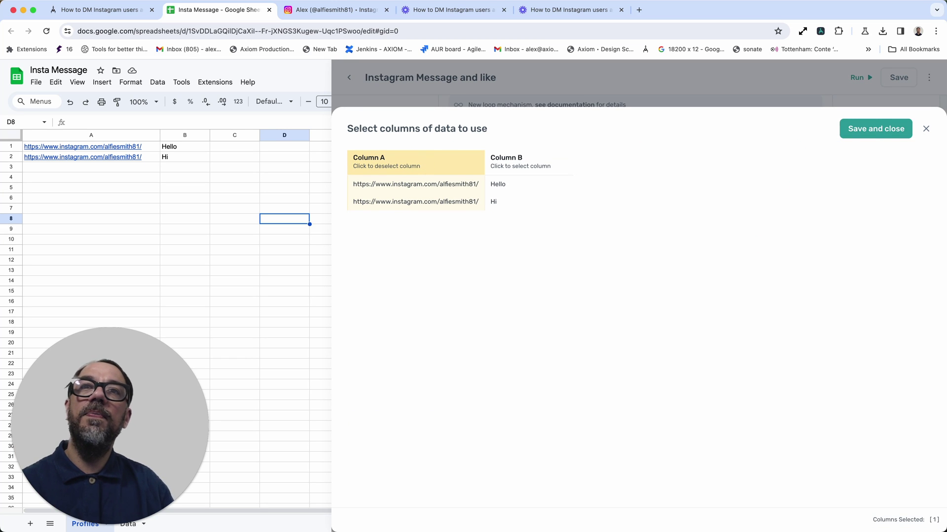
{"action": "left_click", "coordinate": [873, 130]}
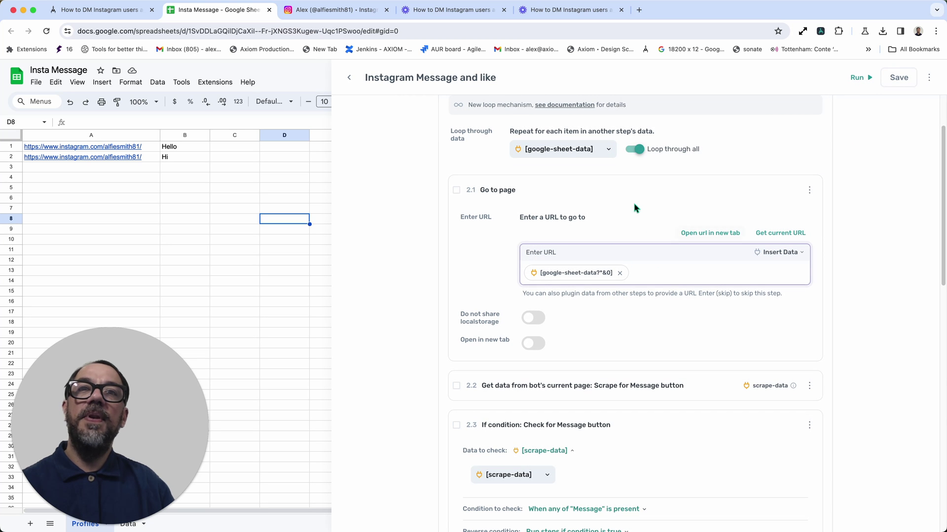
{"action": "scroll", "coordinate": [520, 294], "scroll_direction": "up", "scroll_amount": 3}
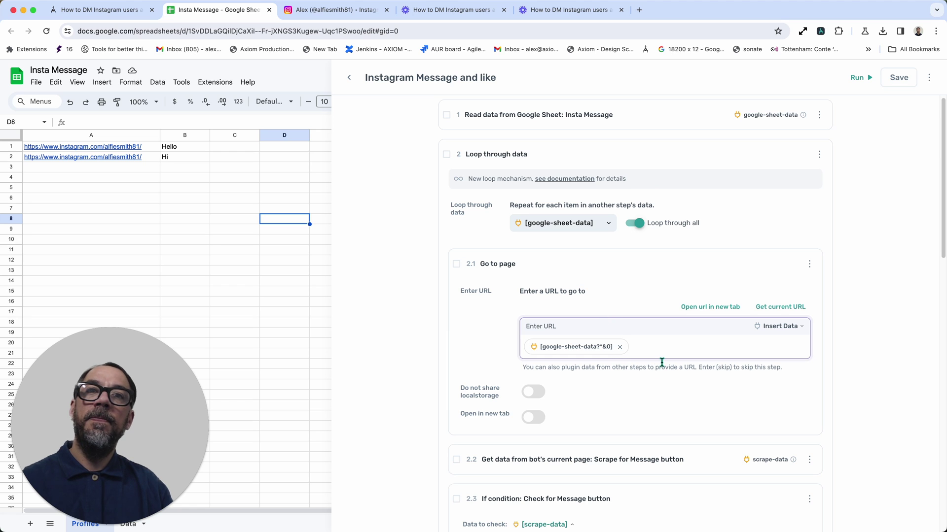
{"action": "left_click", "coordinate": [614, 265]}
{"action": "left_click", "coordinate": [614, 265]}
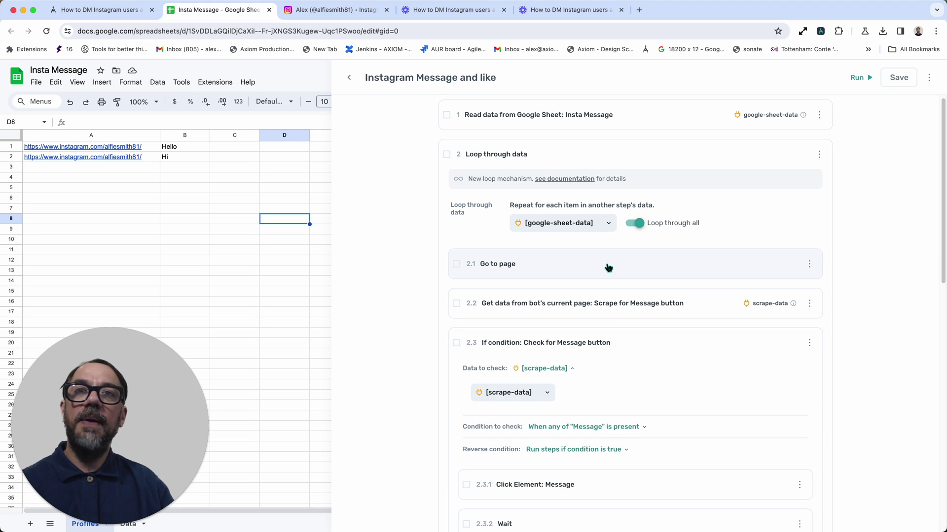
{"action": "scroll", "coordinate": [624, 436], "scroll_direction": "down", "scroll_amount": 1}
{"action": "scroll", "coordinate": [622, 437], "scroll_direction": "down", "scroll_amount": 1}
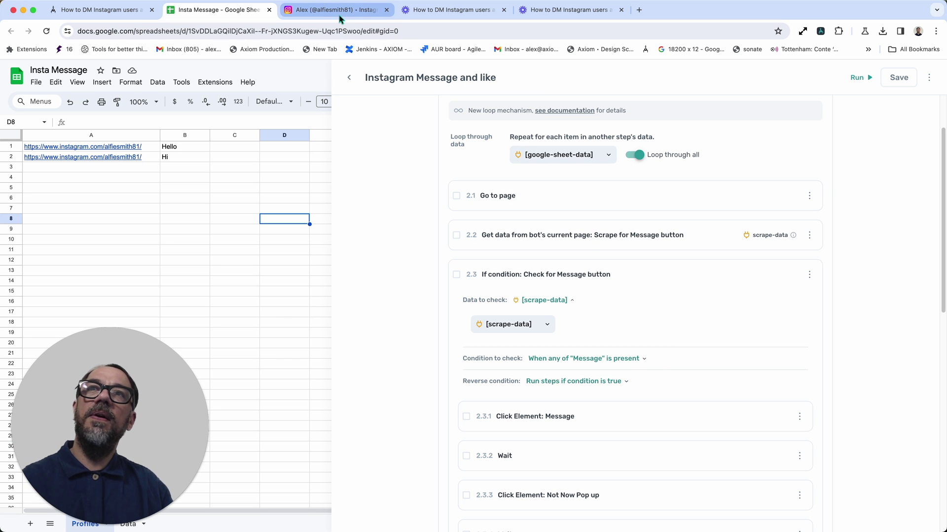
Step: Close the post on the Instagram profile and bring the bot editor down to the Enter Text: Message step
{"action": "left_click", "coordinate": [339, 19]}
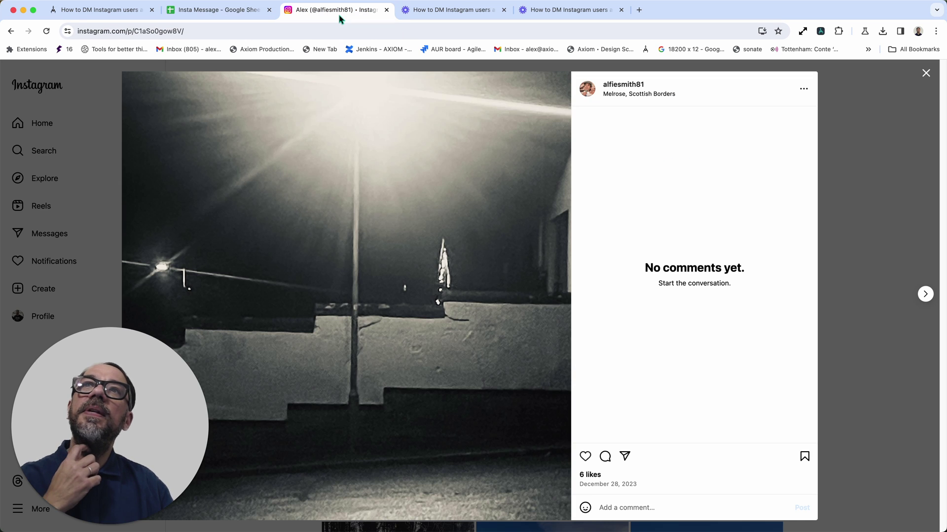
{"action": "left_click", "coordinate": [877, 99]}
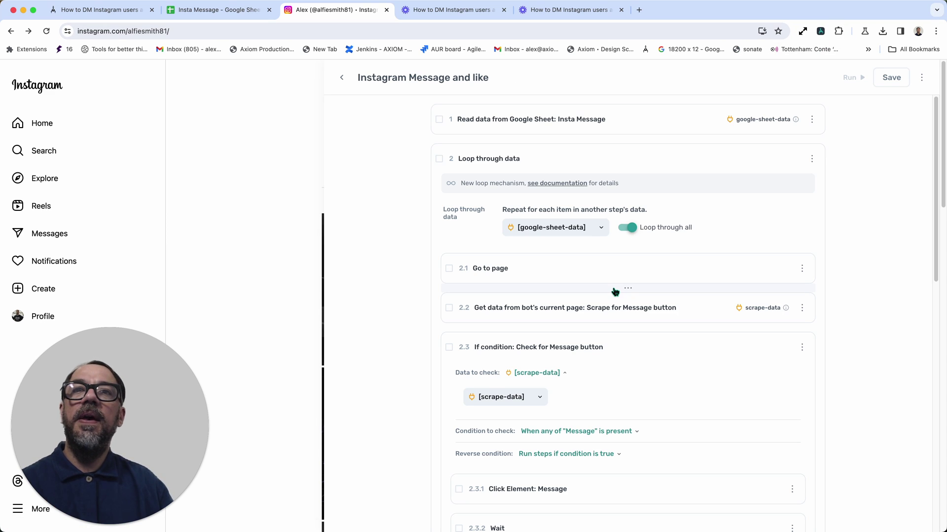
{"action": "scroll", "coordinate": [614, 296], "scroll_direction": "down", "scroll_amount": 3}
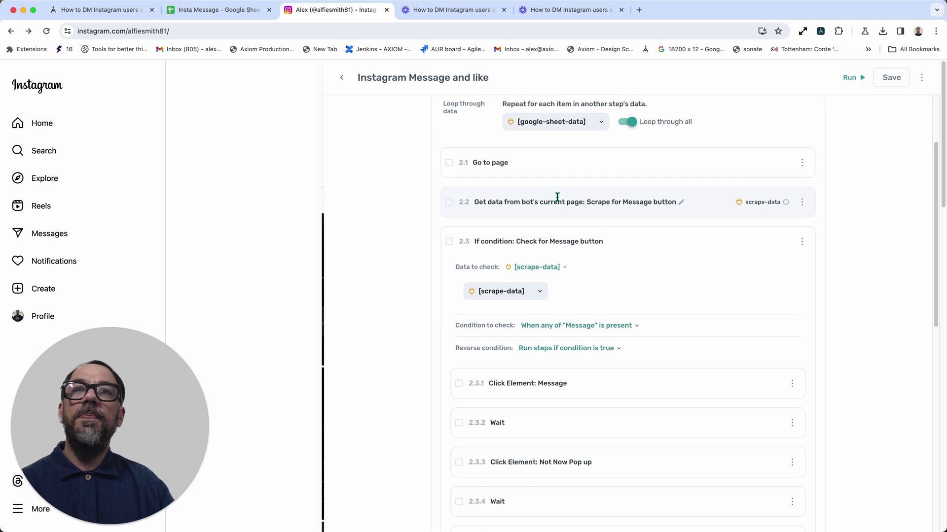
{"action": "mouse_move", "coordinate": [307, 84]}
{"action": "left_click", "coordinate": [318, 66]}
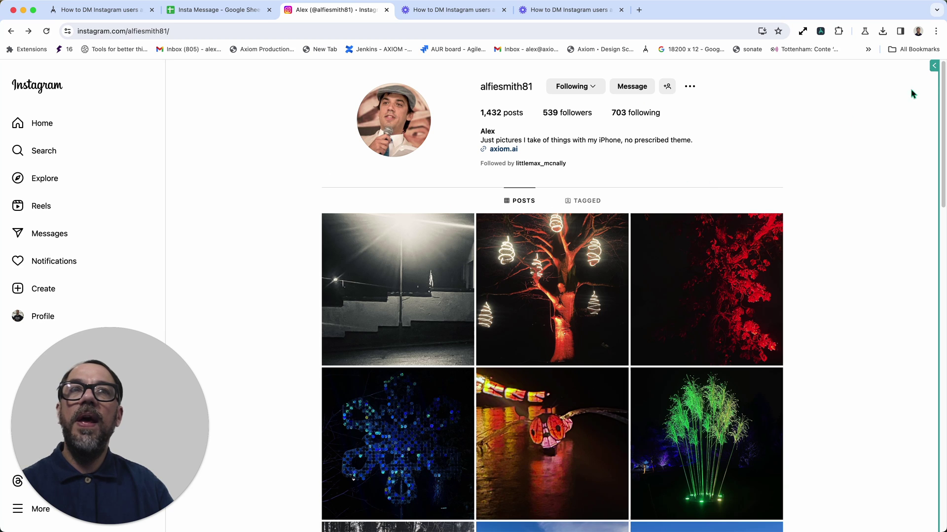
{"action": "left_click", "coordinate": [934, 65]}
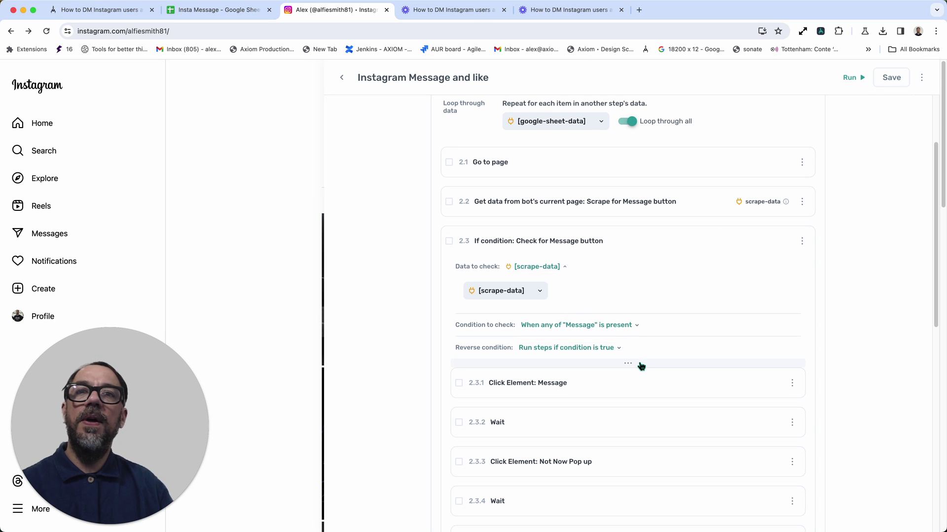
{"action": "scroll", "coordinate": [634, 370], "scroll_direction": "down", "scroll_amount": 5}
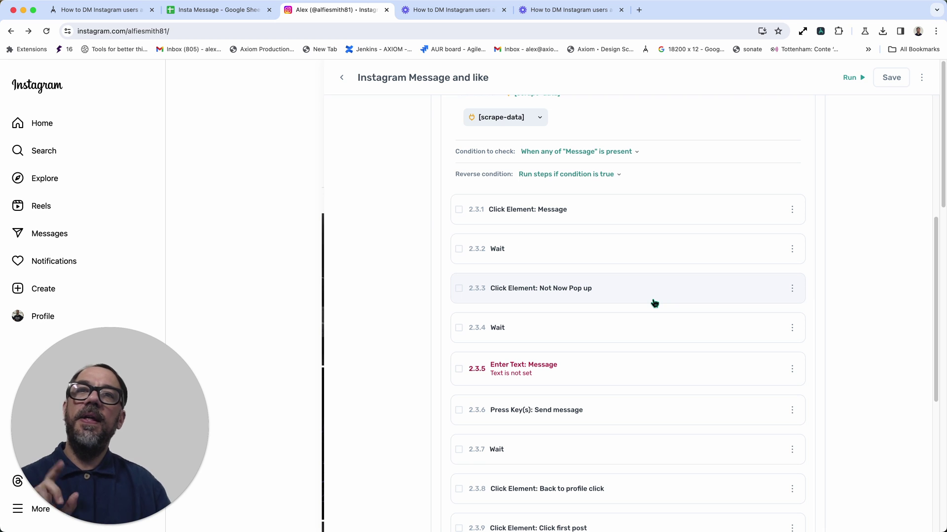
{"action": "scroll", "coordinate": [655, 303], "scroll_direction": "down", "scroll_amount": 3}
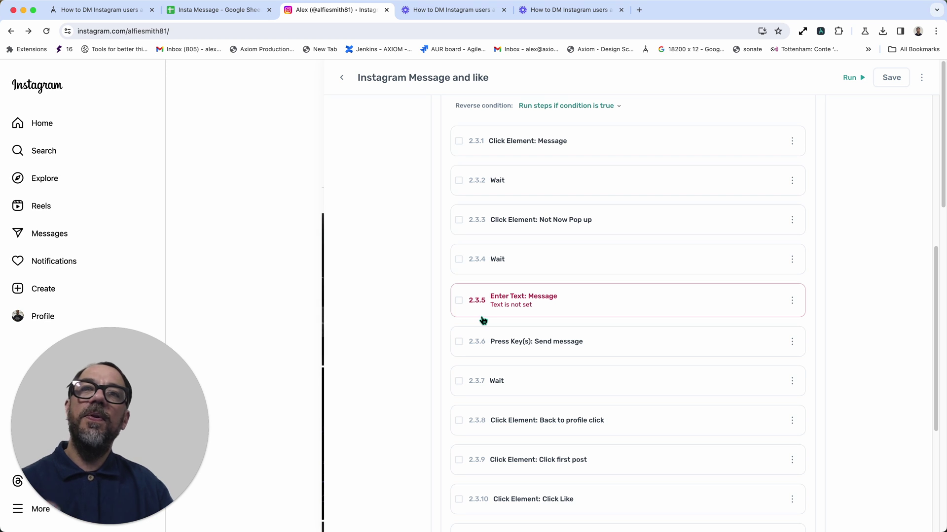
Step: Open the Enter Text: Message step and clear a test 'Hello' typed into its Text box
{"action": "left_click", "coordinate": [644, 304]}
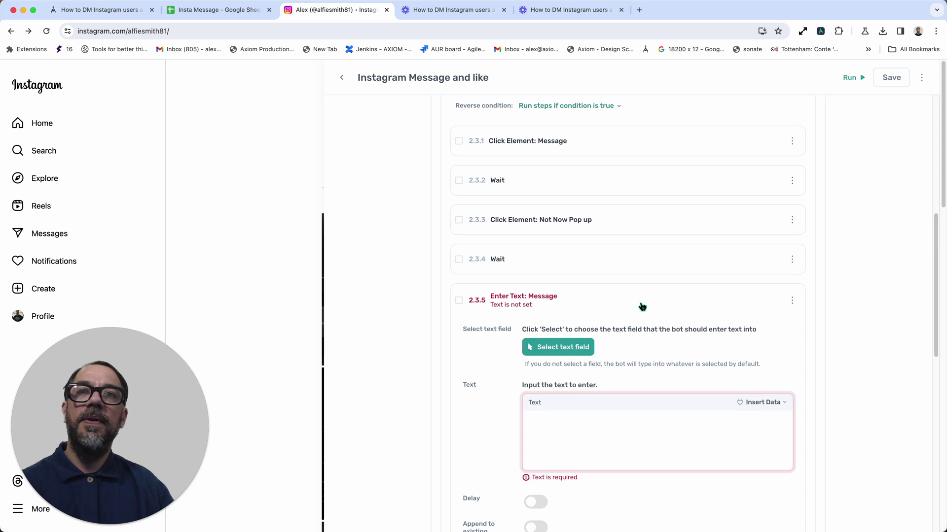
{"action": "scroll", "coordinate": [641, 331], "scroll_direction": "up", "scroll_amount": 3}
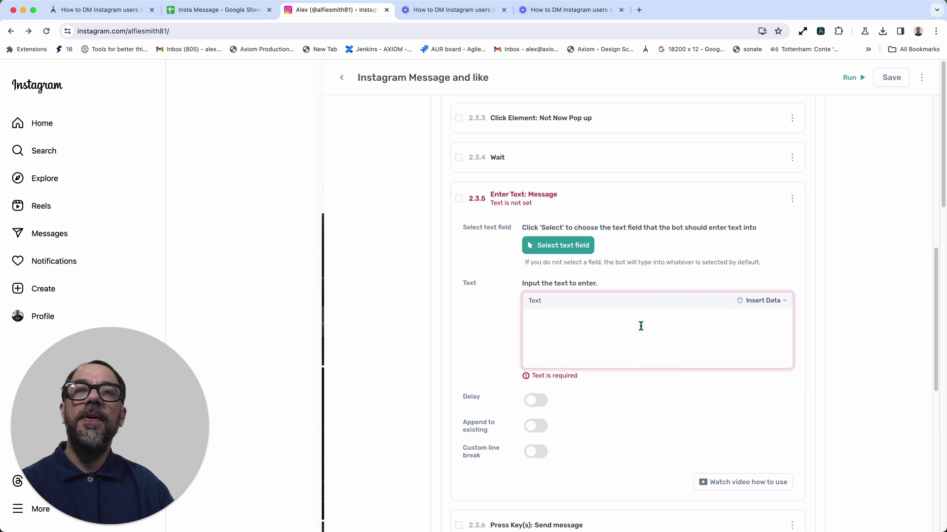
{"action": "left_click", "coordinate": [638, 320]}
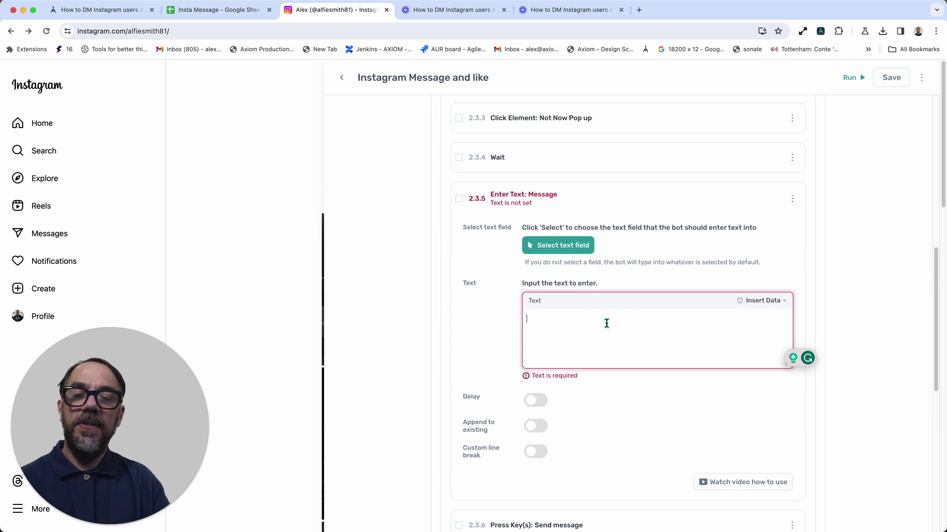
{"action": "type", "text": "Hell"}
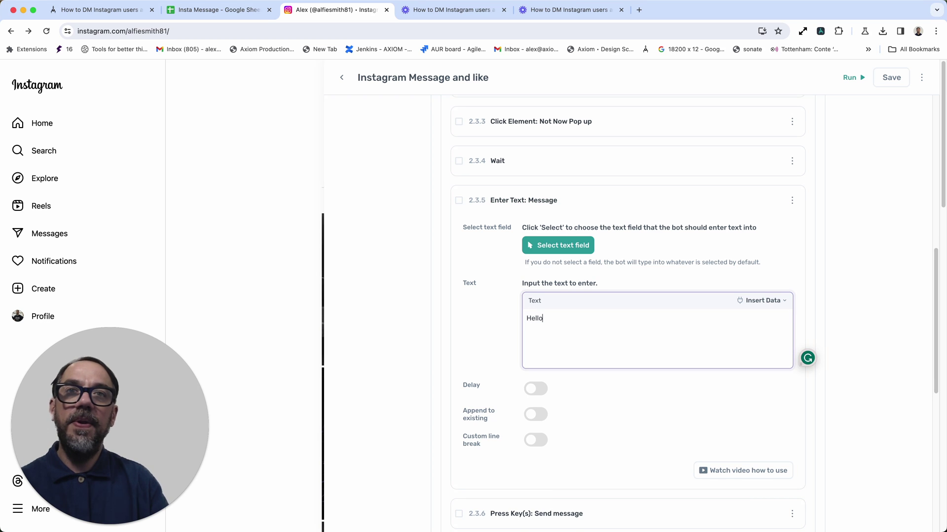
{"action": "type", "text": "o"}
{"action": "key", "text": "ctrl+a"}
{"action": "key", "text": "BackSpace"}
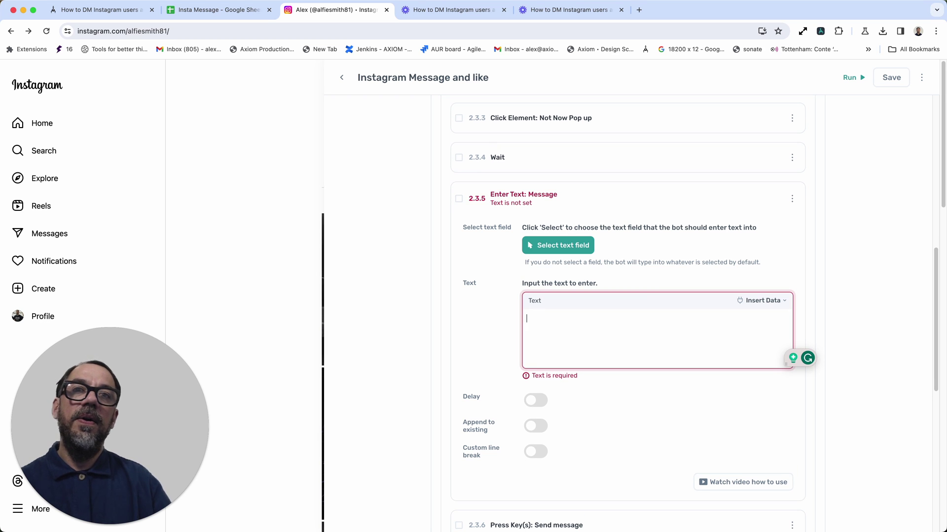
Step: Set the message text to Column B of google-sheet-data and collapse the step
{"action": "left_click", "coordinate": [776, 300]}
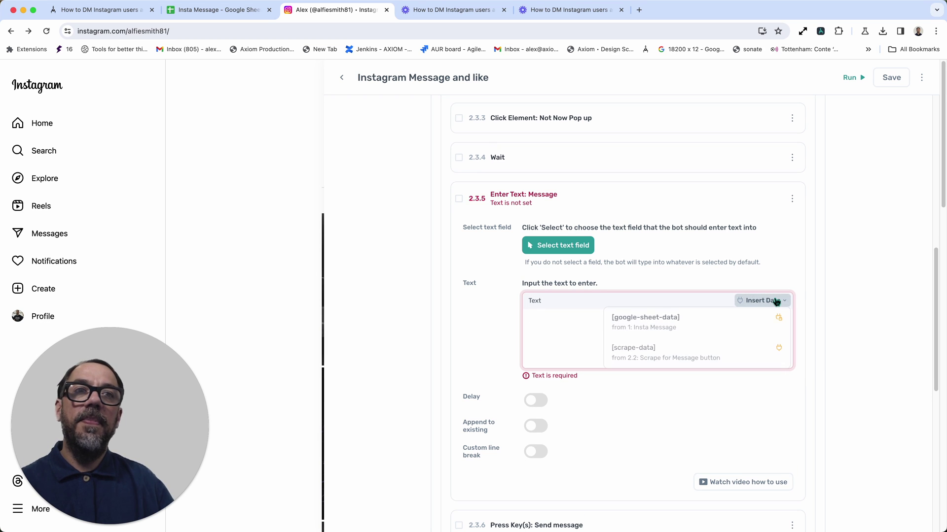
{"action": "left_click", "coordinate": [673, 330]}
{"action": "left_click", "coordinate": [496, 160]}
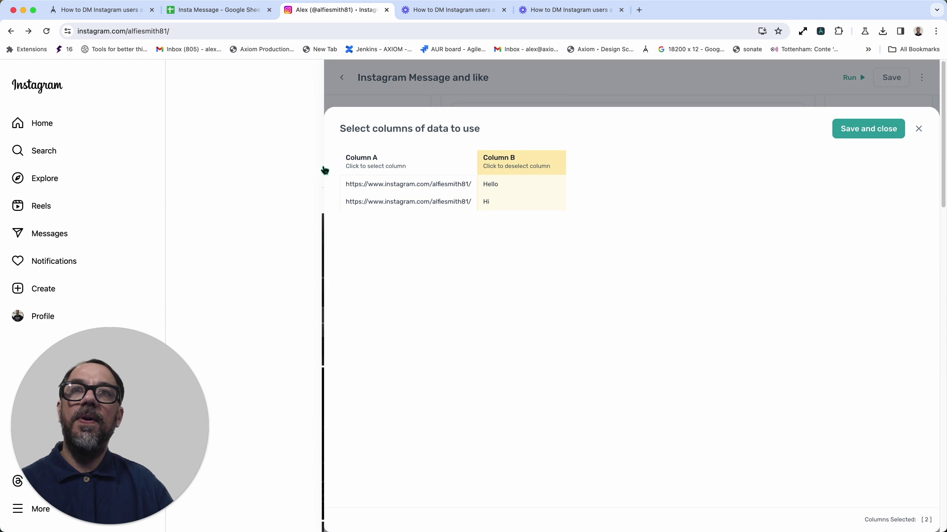
{"action": "left_click", "coordinate": [866, 128]}
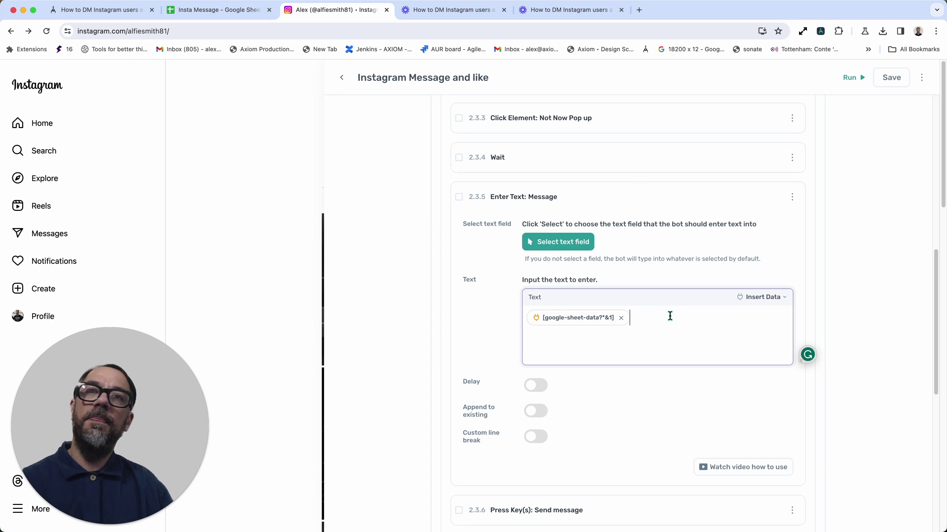
{"action": "left_click", "coordinate": [631, 196]}
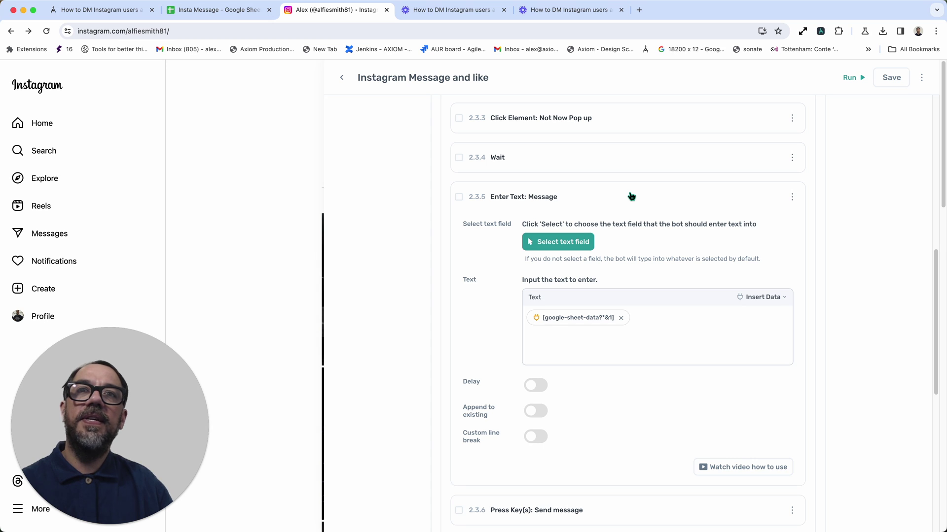
{"action": "left_click", "coordinate": [631, 196]}
Step: Expand step 2.4, Delete rows from a Google Sheet, and set its spreadsheet to Insta Message
{"action": "scroll", "coordinate": [627, 276], "scroll_direction": "down", "scroll_amount": 1}
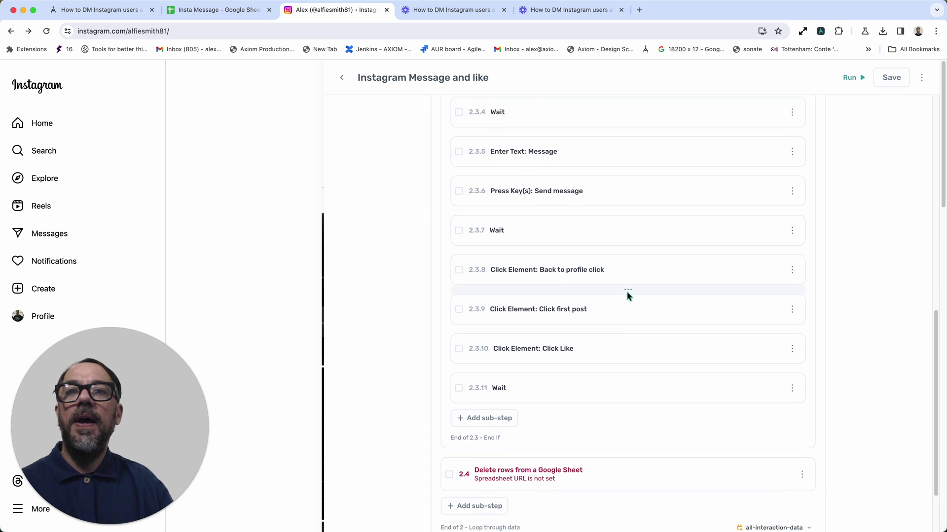
{"action": "scroll", "coordinate": [627, 296], "scroll_direction": "down", "scroll_amount": 2}
{"action": "left_click", "coordinate": [625, 394]}
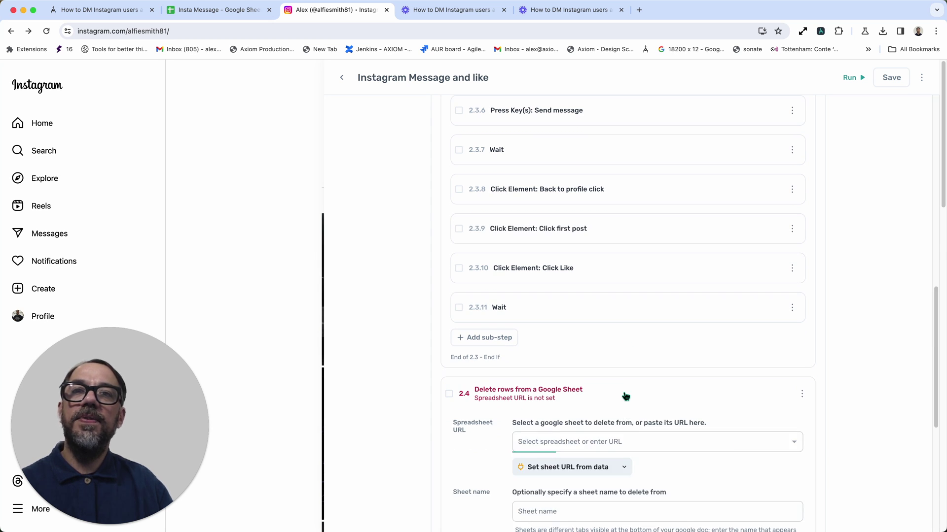
{"action": "scroll", "coordinate": [631, 355], "scroll_direction": "down", "scroll_amount": 4}
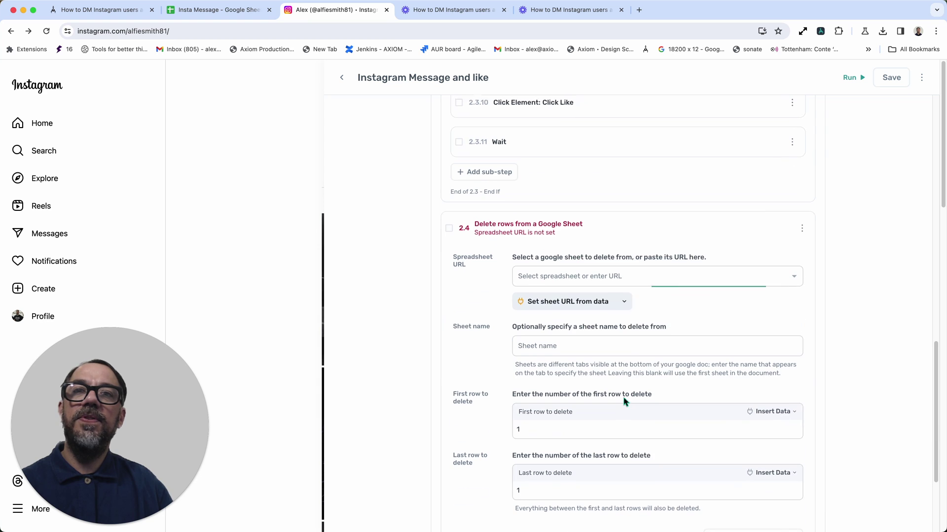
{"action": "left_click", "coordinate": [639, 277]}
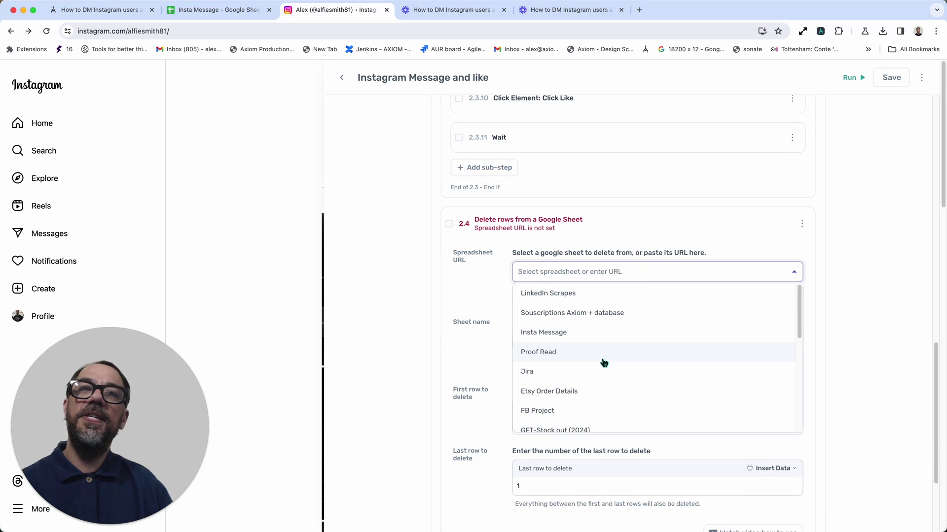
{"action": "left_click", "coordinate": [598, 338]}
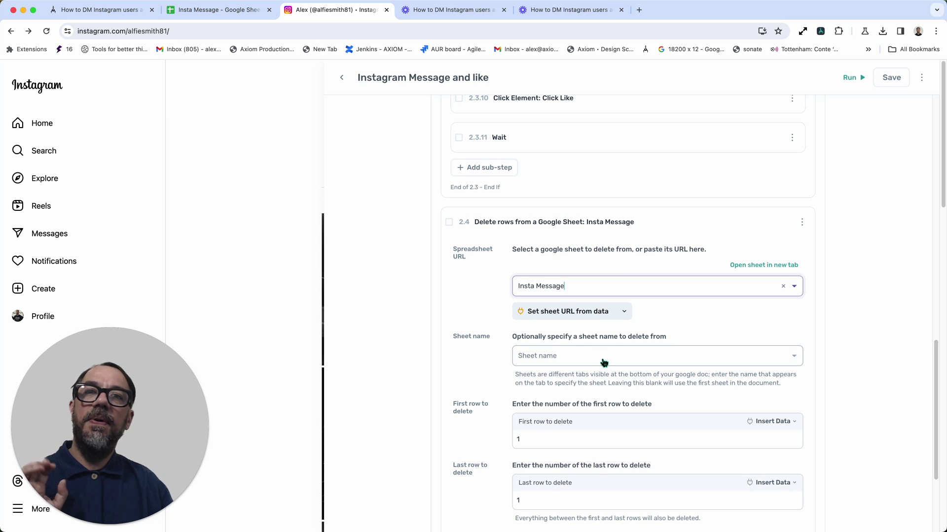
Step: Choose the Profiles sheet as the deletion target and collapse the step
{"action": "scroll", "coordinate": [604, 363], "scroll_direction": "down", "scroll_amount": 1}
{"action": "scroll", "coordinate": [604, 362], "scroll_direction": "down", "scroll_amount": 1}
{"action": "left_click", "coordinate": [613, 327]}
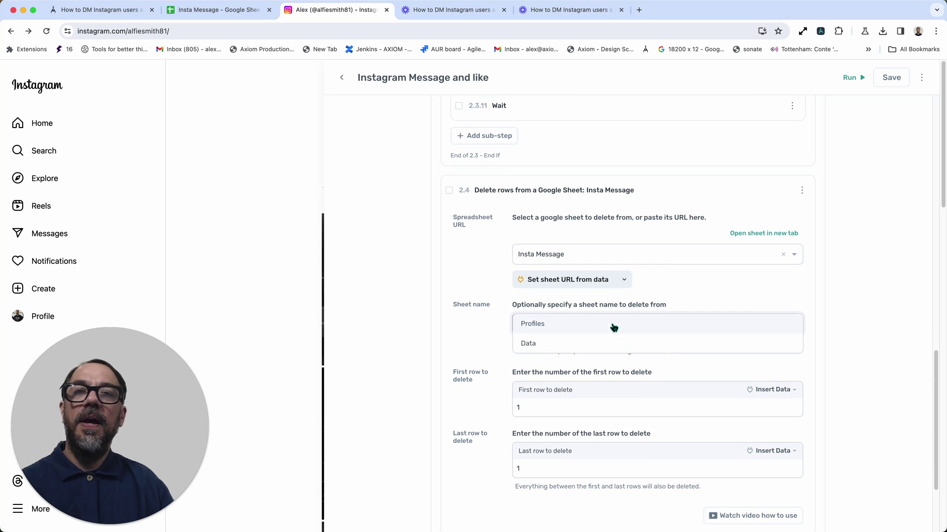
{"action": "left_click", "coordinate": [613, 327]}
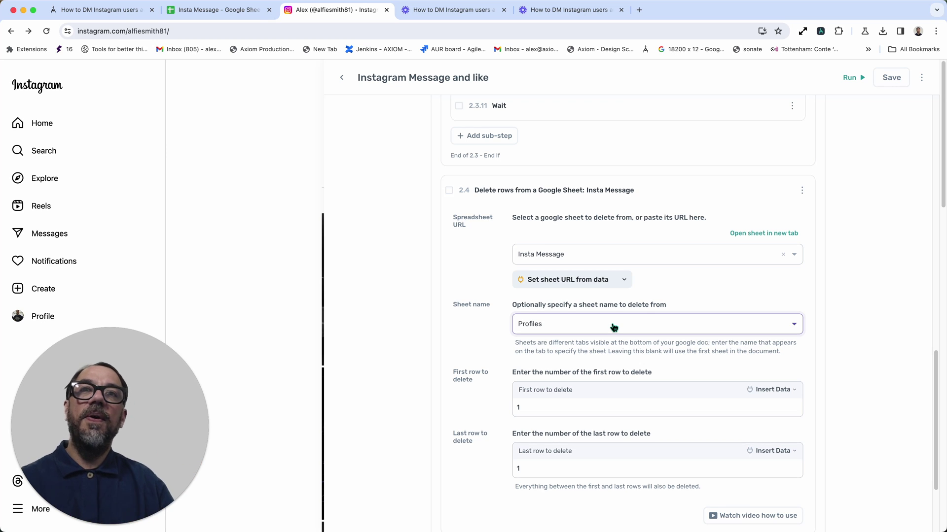
{"action": "left_click", "coordinate": [660, 186]}
Step: Reopen the Instagram Message and like bot and run it with the desktop app
{"action": "scroll", "coordinate": [660, 187], "scroll_direction": "up", "scroll_amount": 10}
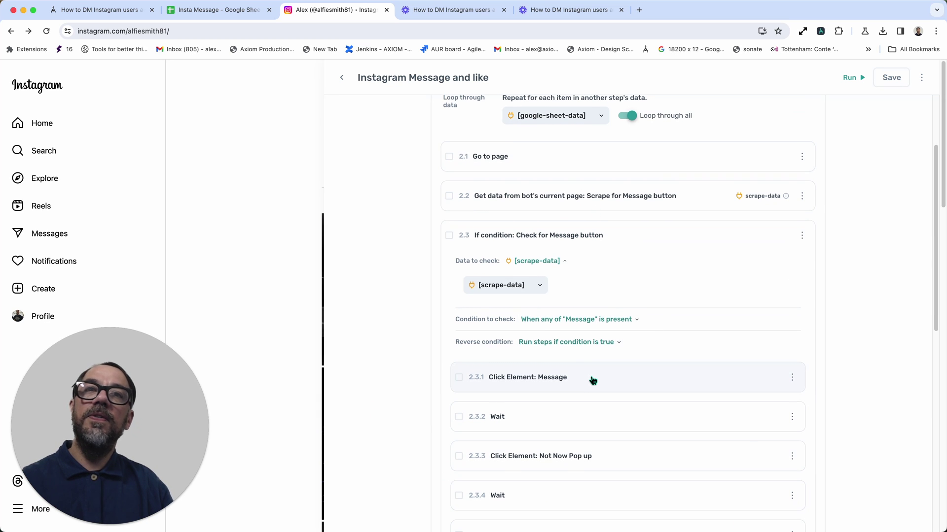
{"action": "scroll", "coordinate": [596, 378], "scroll_direction": "down", "scroll_amount": 8}
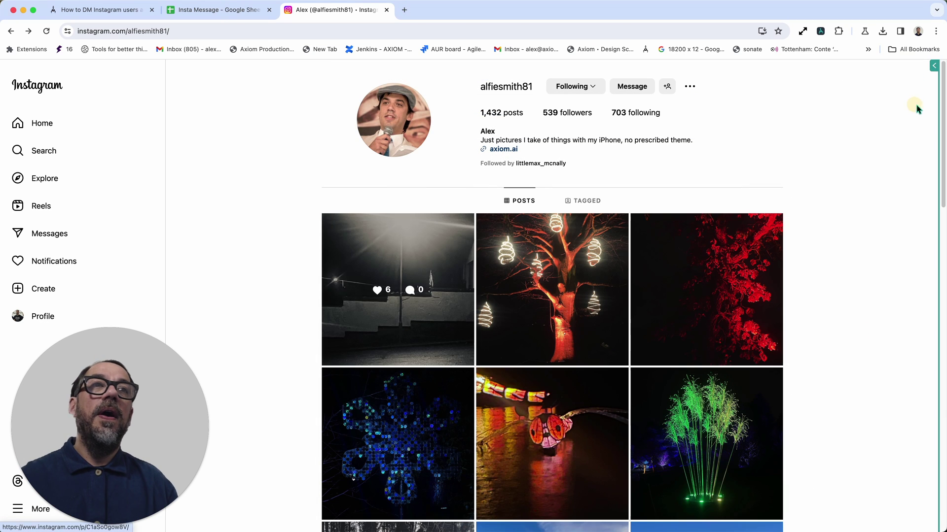
{"action": "left_click", "coordinate": [931, 72]}
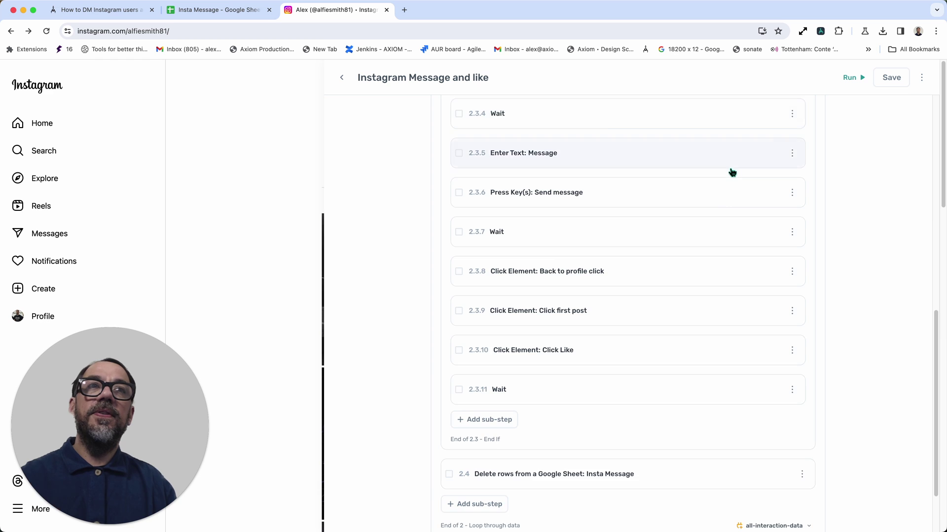
{"action": "scroll", "coordinate": [732, 172], "scroll_direction": "up", "scroll_amount": 10}
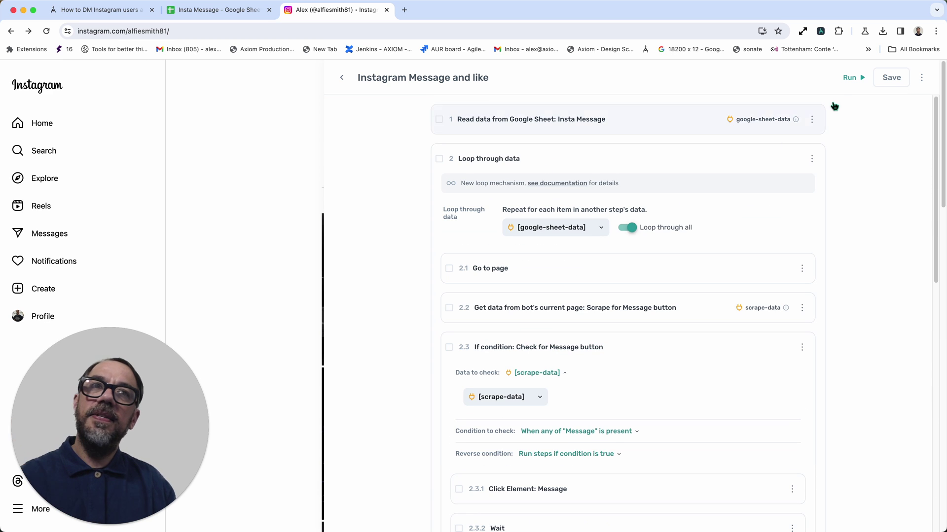
{"action": "left_click", "coordinate": [846, 84]}
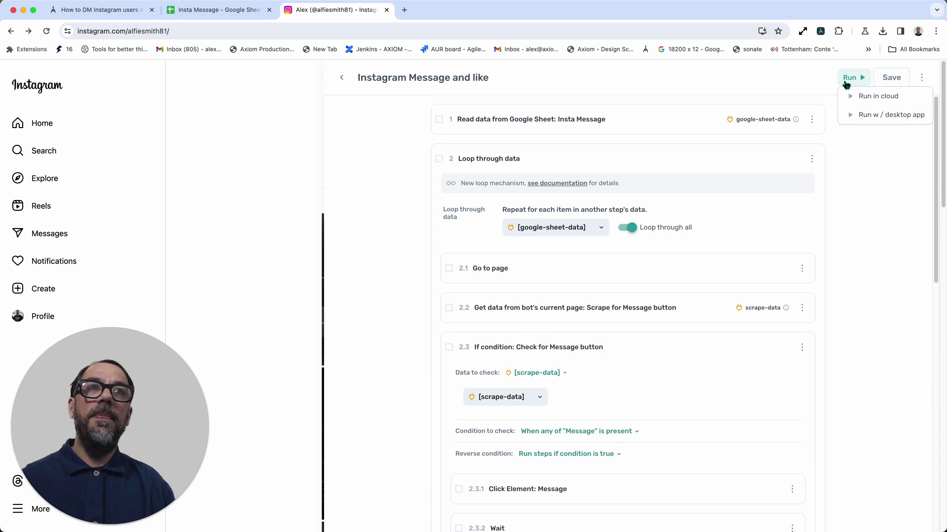
{"action": "left_click", "coordinate": [852, 115]}
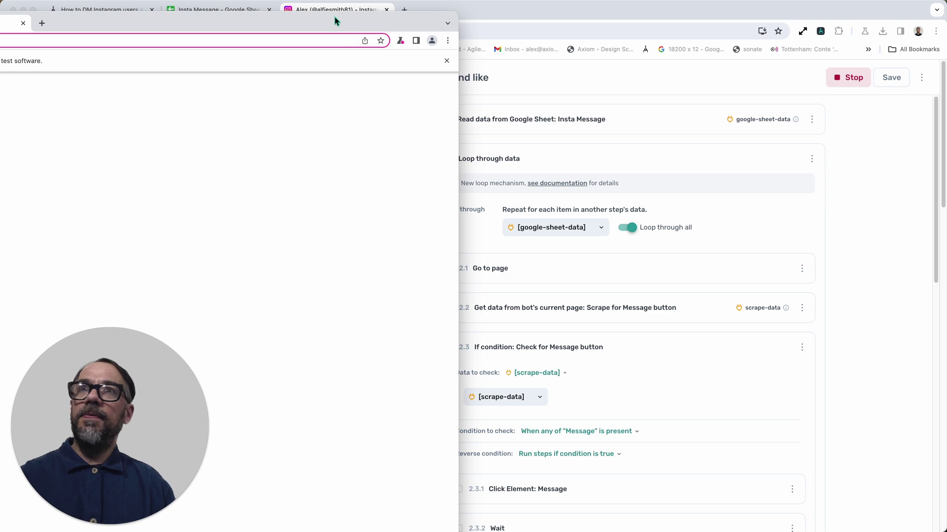
{"action": "left_click", "coordinate": [576, 30]}
Step: Reposition and resize the automated browser to watch the run, then close it
{"action": "left_click_drag", "start_coordinate": [648, 34], "coordinate": [708, 15]}
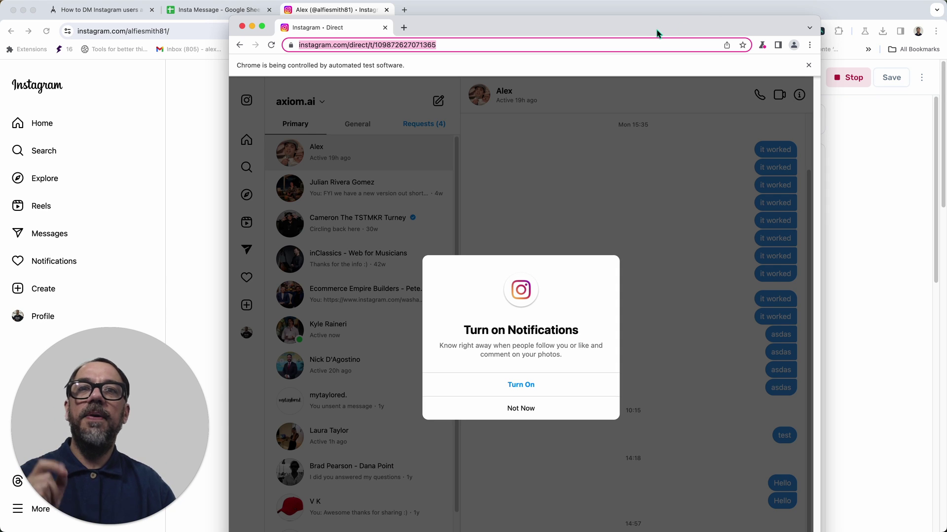
{"action": "left_click_drag", "start_coordinate": [656, 33], "coordinate": [634, 7]}
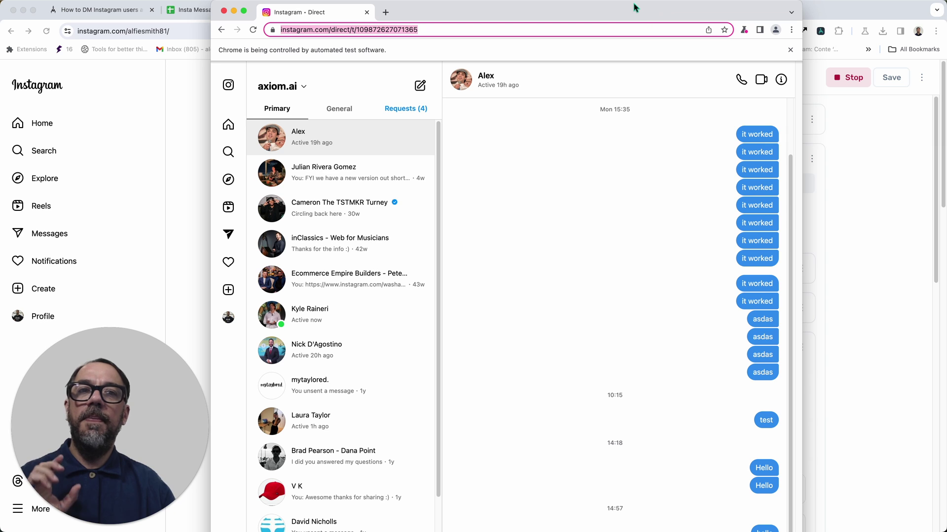
{"action": "left_click_drag", "start_coordinate": [802, 531], "coordinate": [807, 499]}
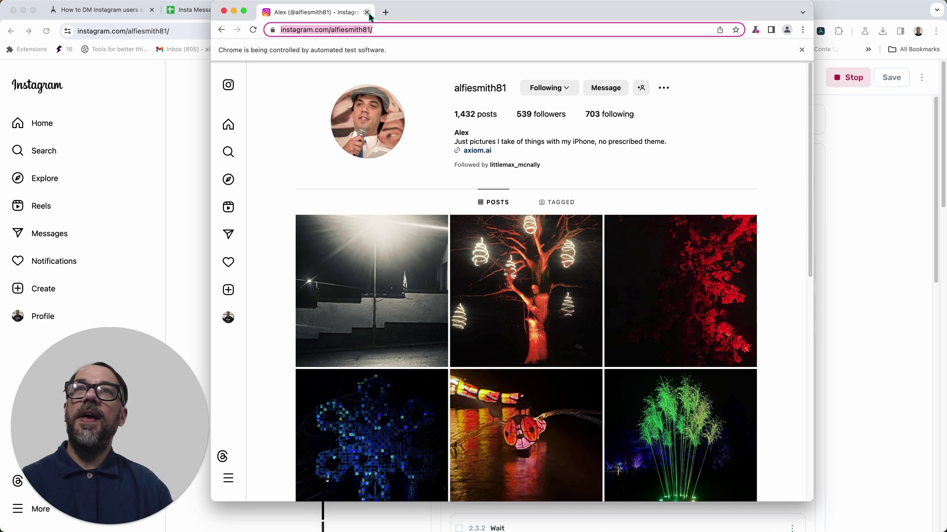
{"action": "left_click", "coordinate": [367, 12]}
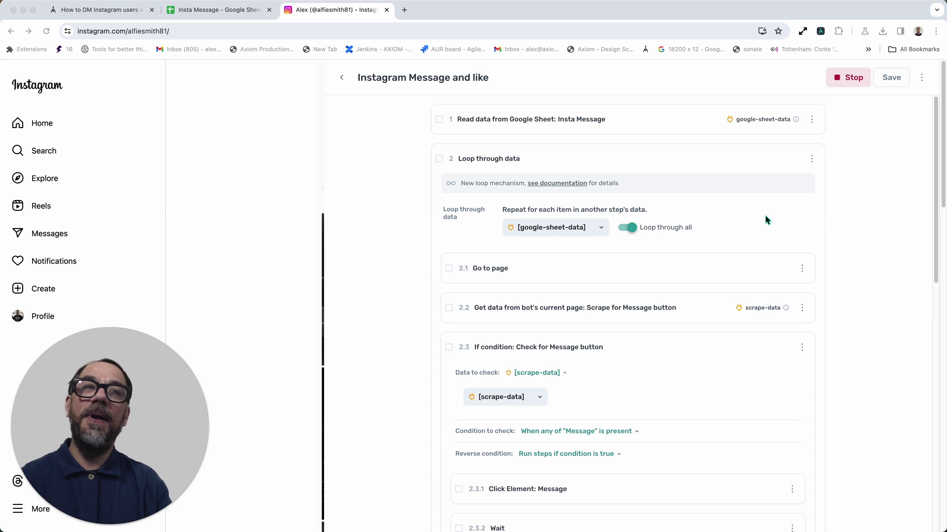
Step: Stop the running bot and dismiss the add-step search after Click Like without adding a step
{"action": "left_click", "coordinate": [846, 84]}
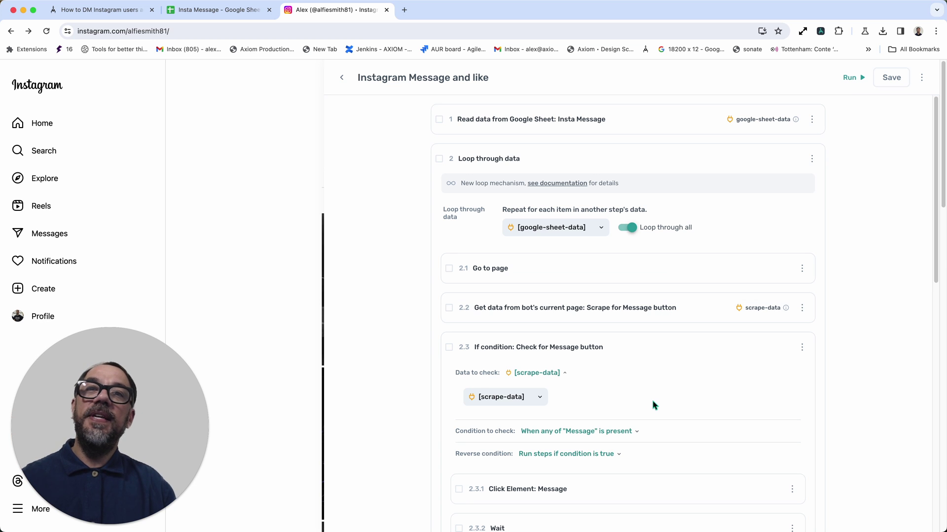
{"action": "scroll", "coordinate": [654, 404], "scroll_direction": "down", "scroll_amount": 5}
{"action": "scroll", "coordinate": [654, 405], "scroll_direction": "down", "scroll_amount": 5}
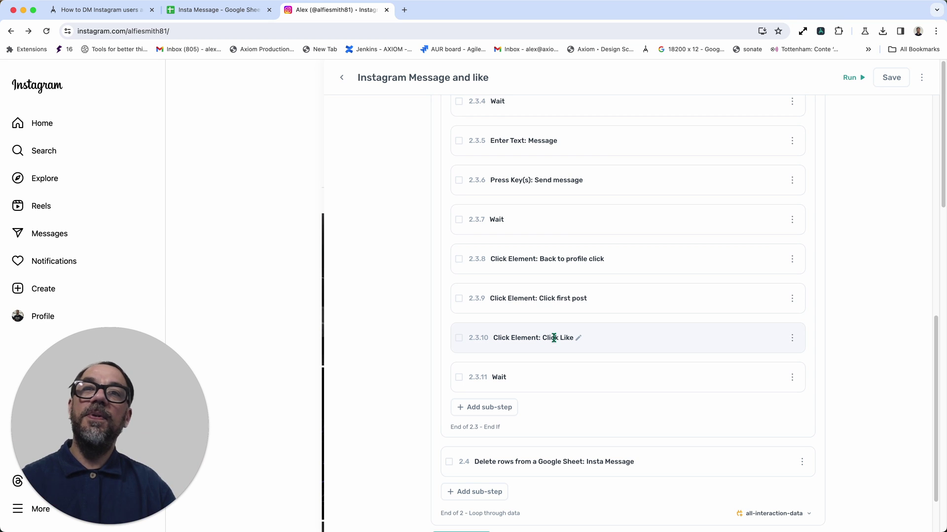
{"action": "left_click", "coordinate": [600, 359]}
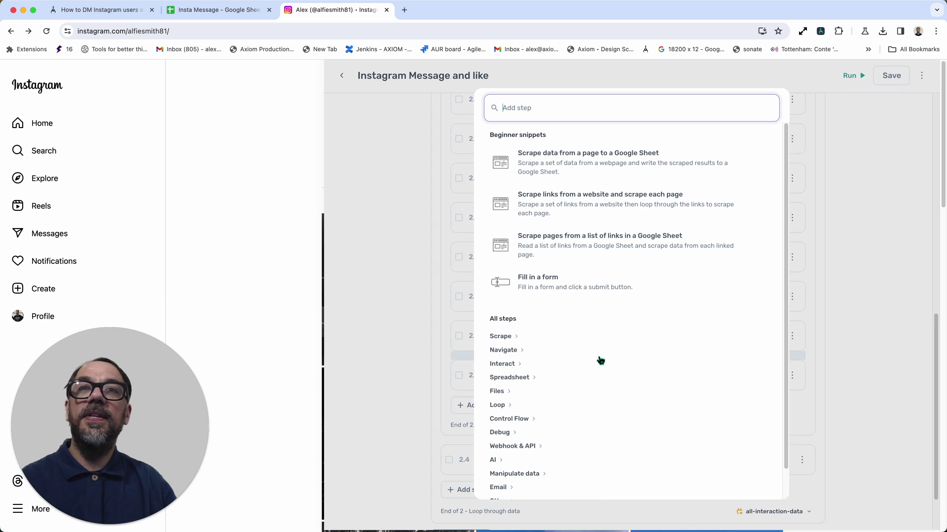
{"action": "left_click", "coordinate": [865, 419]}
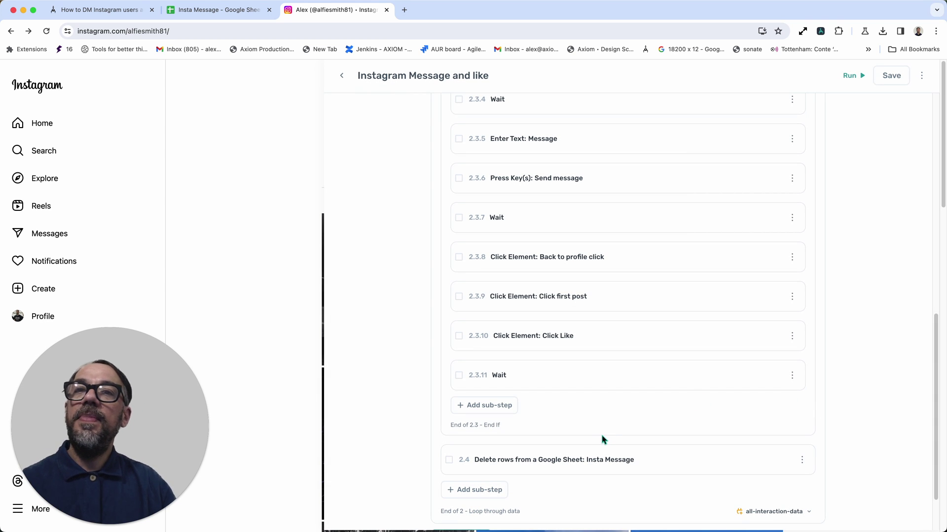
Step: Hide the bot builder and switch to the 'How to DM Instagram users' recipe
{"action": "scroll", "coordinate": [542, 296], "scroll_direction": "down", "scroll_amount": 1}
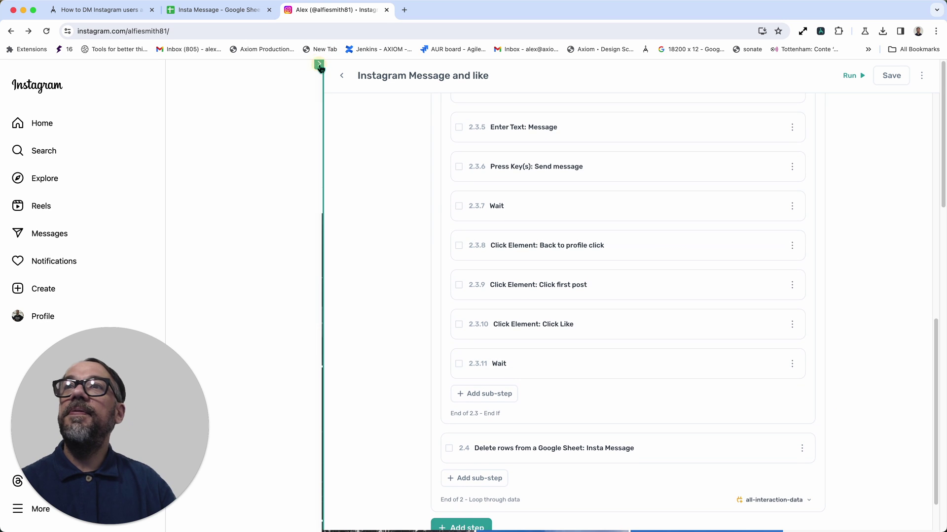
{"action": "left_click", "coordinate": [319, 65]}
{"action": "left_click", "coordinate": [125, 10]}
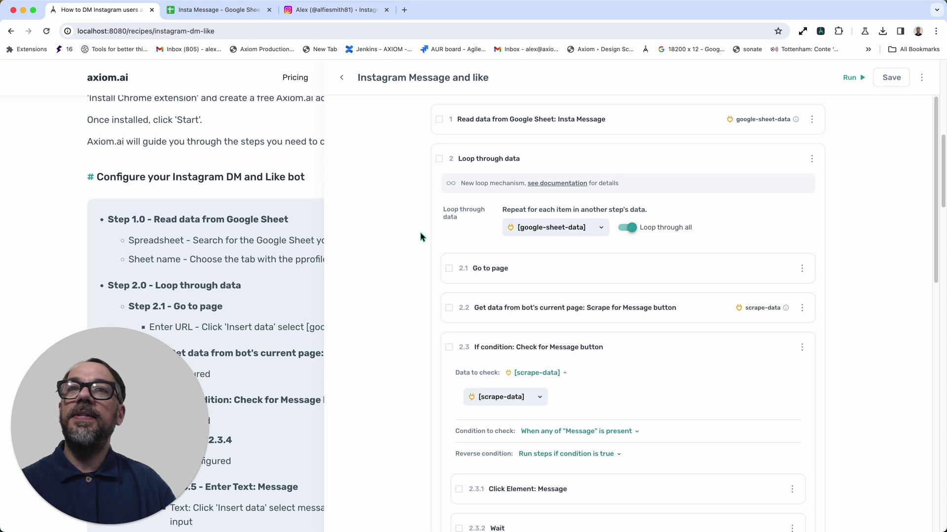
Step: Hide the builder, review the recipe's Tips troubleshooting list, and go to the Support page
{"action": "left_click", "coordinate": [320, 66]}
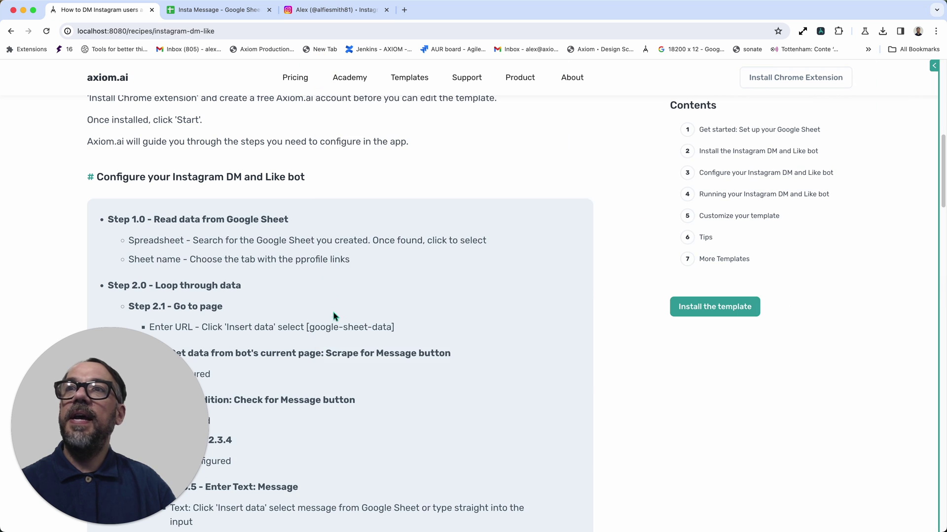
{"action": "scroll", "coordinate": [333, 316], "scroll_direction": "down", "scroll_amount": 20}
{"action": "scroll", "coordinate": [335, 321], "scroll_direction": "up", "scroll_amount": 5}
{"action": "scroll", "coordinate": [338, 327], "scroll_direction": "down", "scroll_amount": 1}
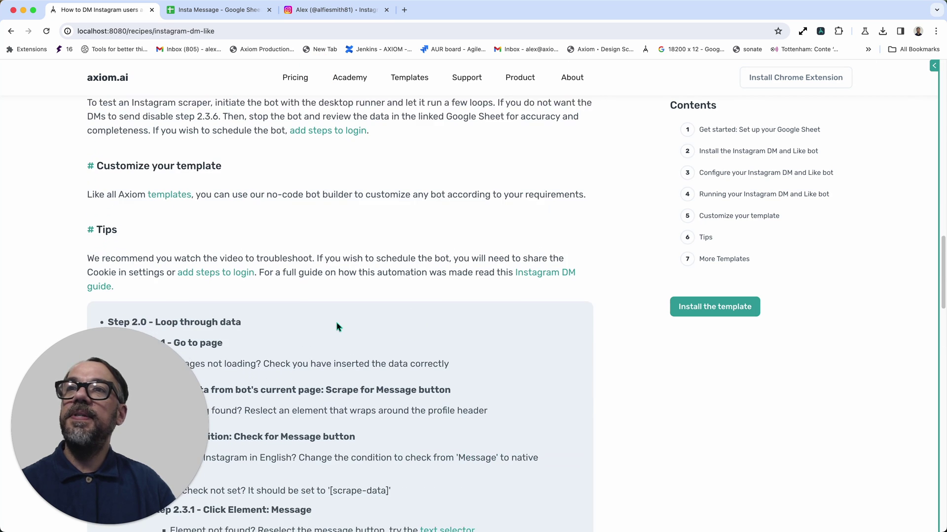
{"action": "scroll", "coordinate": [338, 325], "scroll_direction": "down", "scroll_amount": 5}
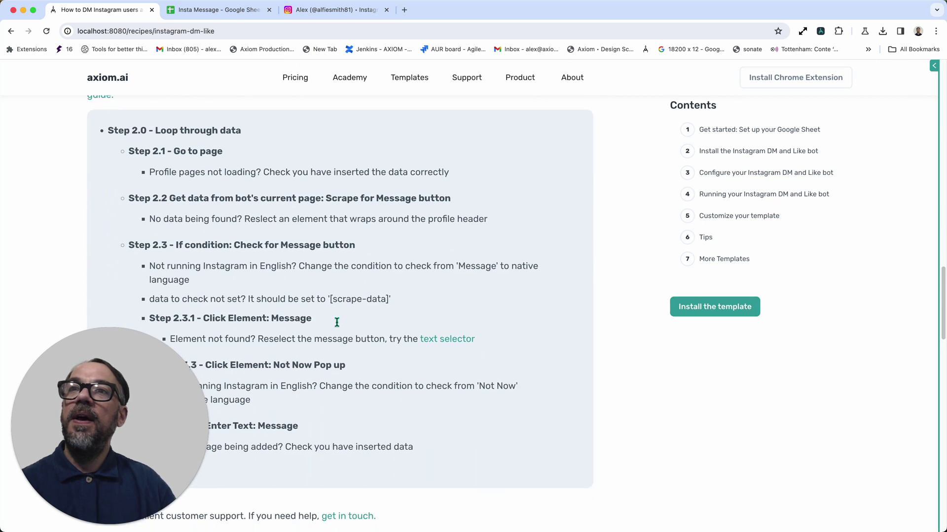
{"action": "scroll", "coordinate": [337, 323], "scroll_direction": "up", "scroll_amount": 1}
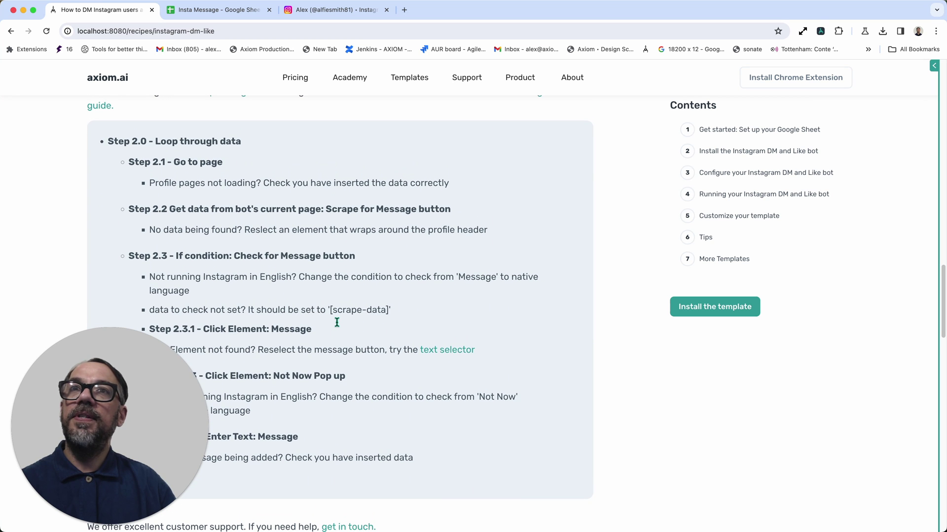
{"action": "scroll", "coordinate": [336, 323], "scroll_direction": "up", "scroll_amount": 1}
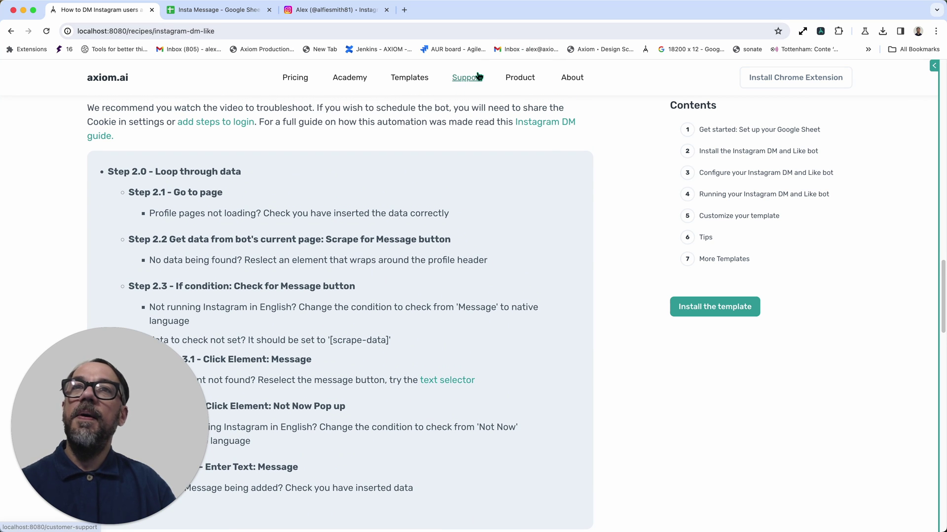
{"action": "left_click", "coordinate": [477, 76]}
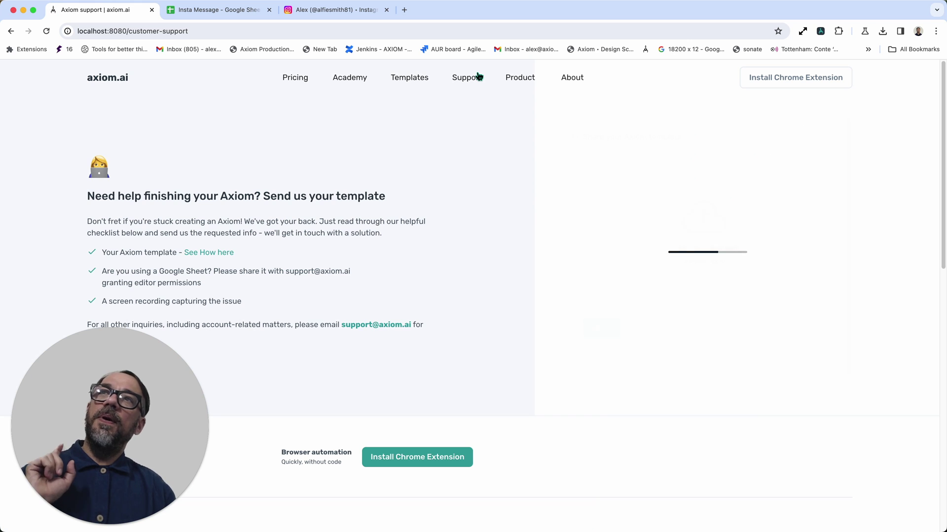